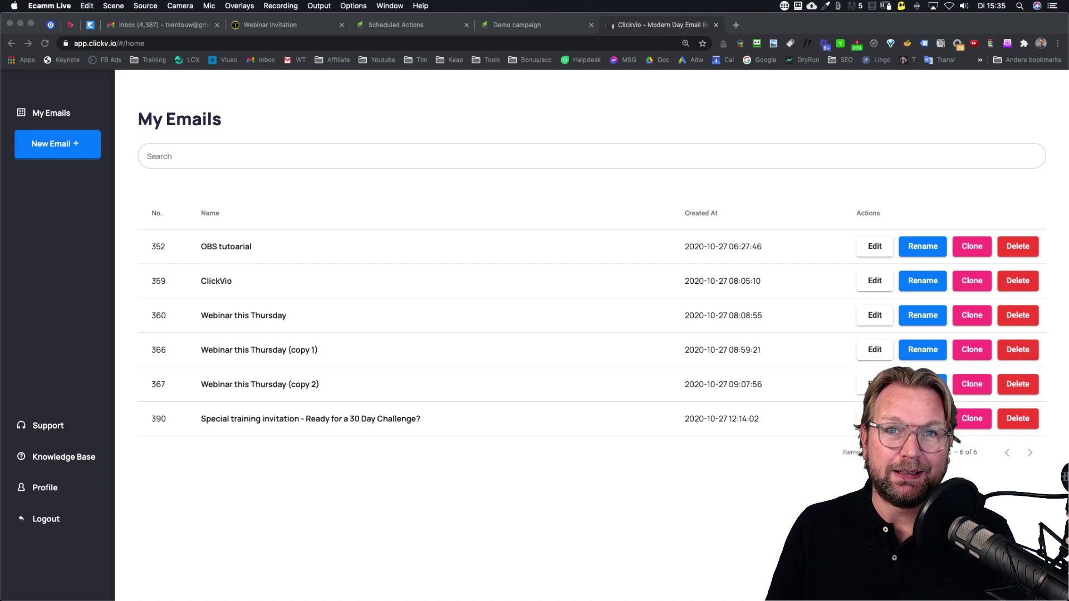
Create and save a new email called 'Demo email' based on the Launch Email Template.
click(841, 169)
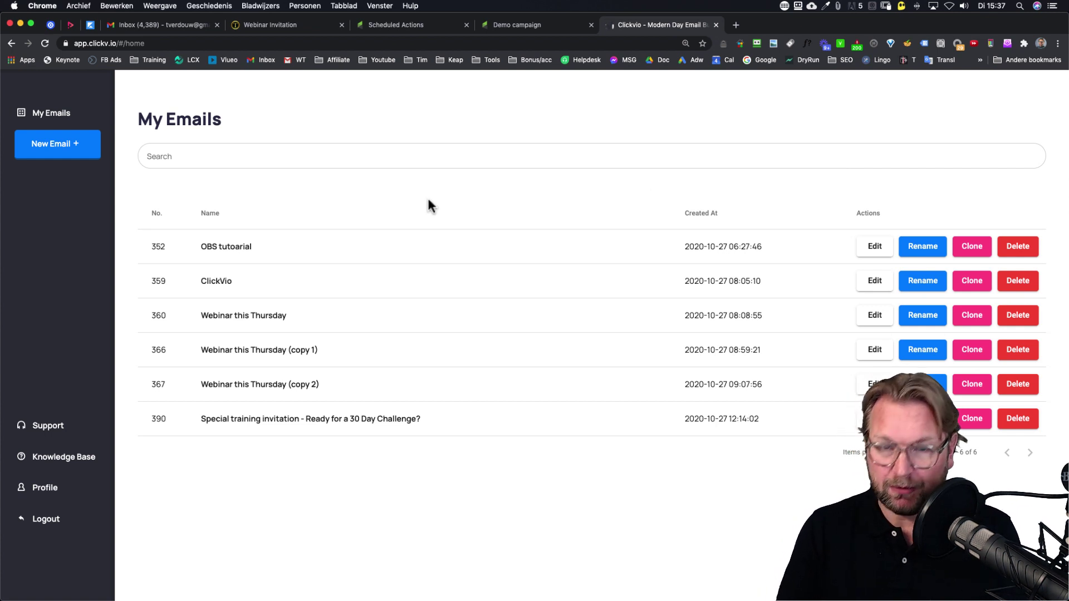
key(ctrl+plus)
key(ctrl+minus)
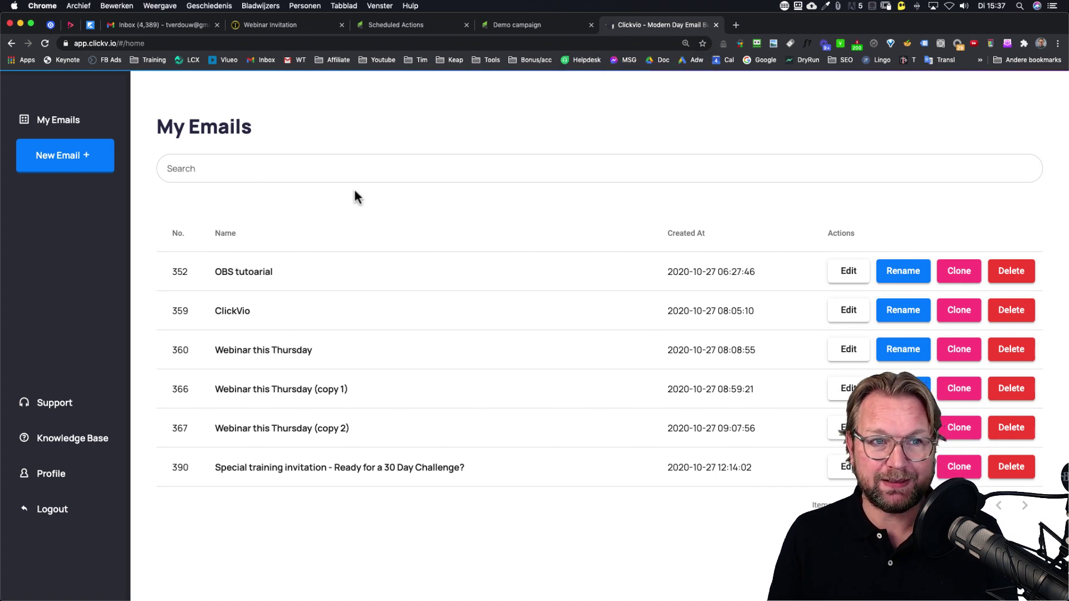
click(67, 160)
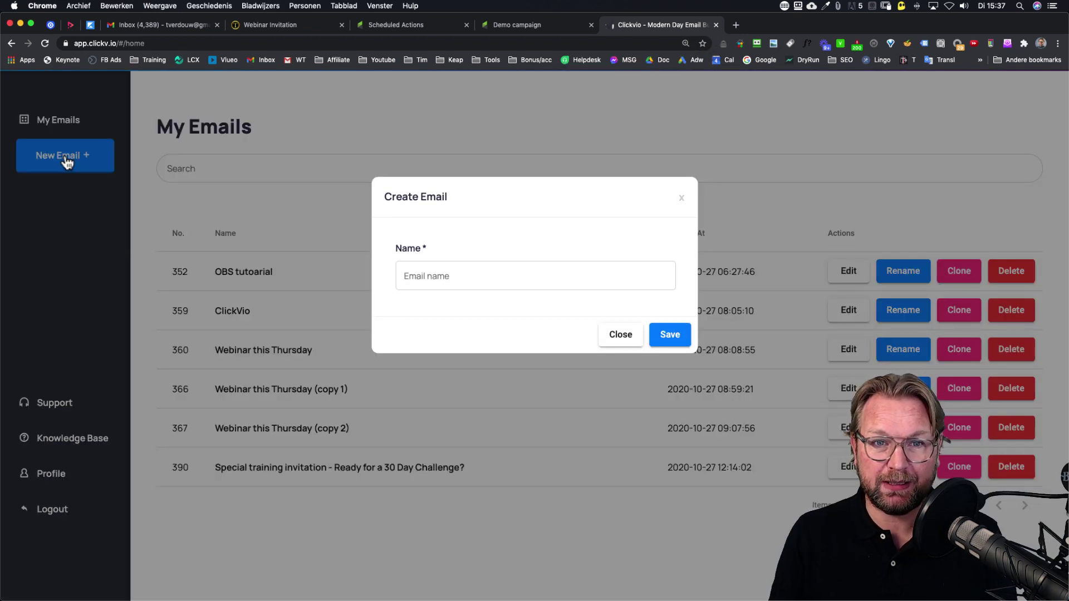
click(491, 279)
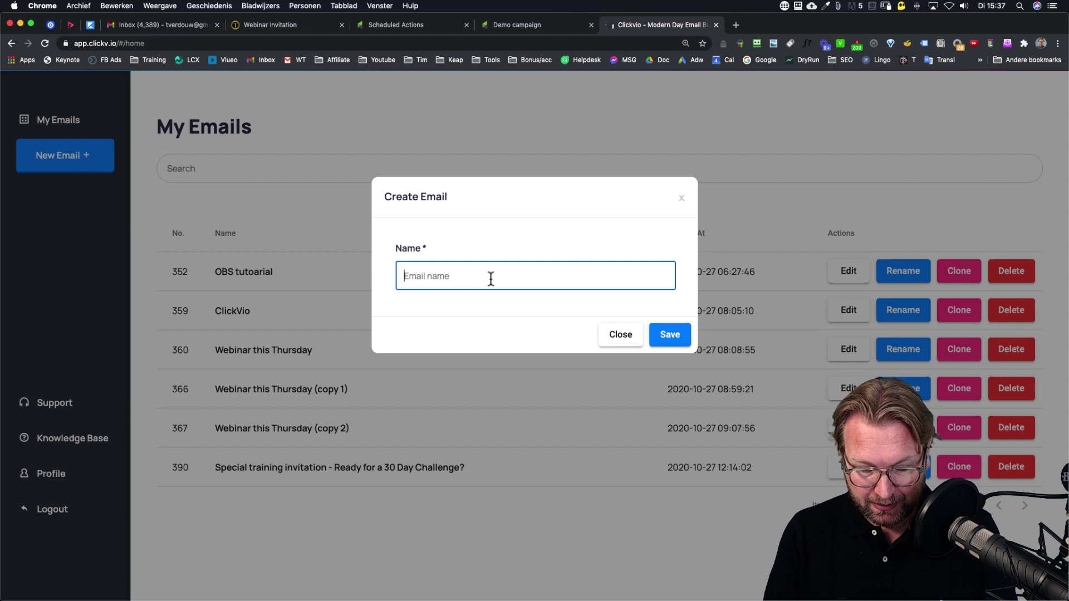
text(Demo ema)
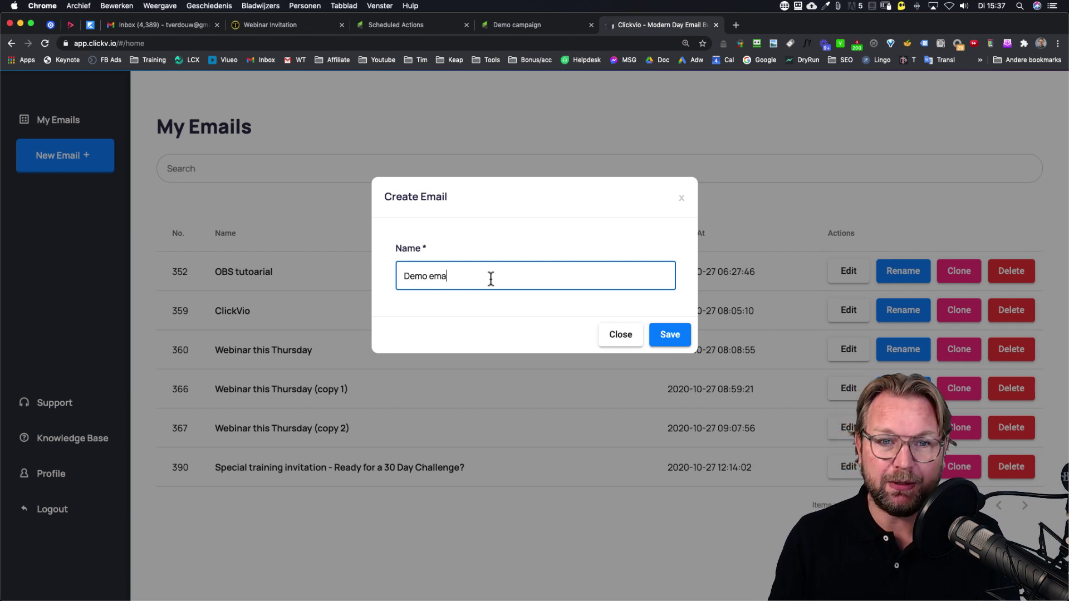
text(il)
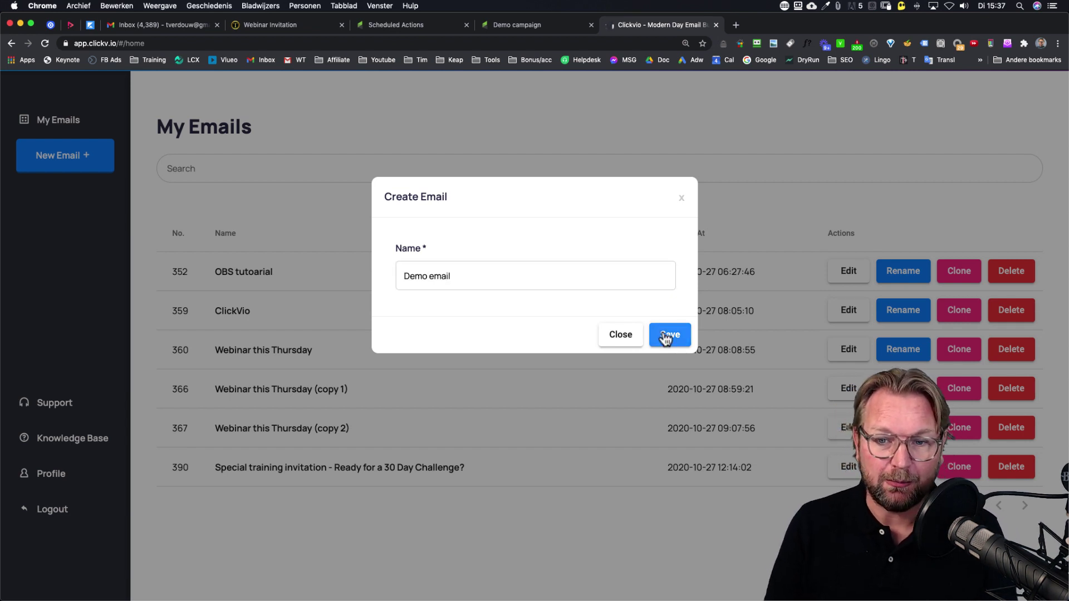
click(665, 335)
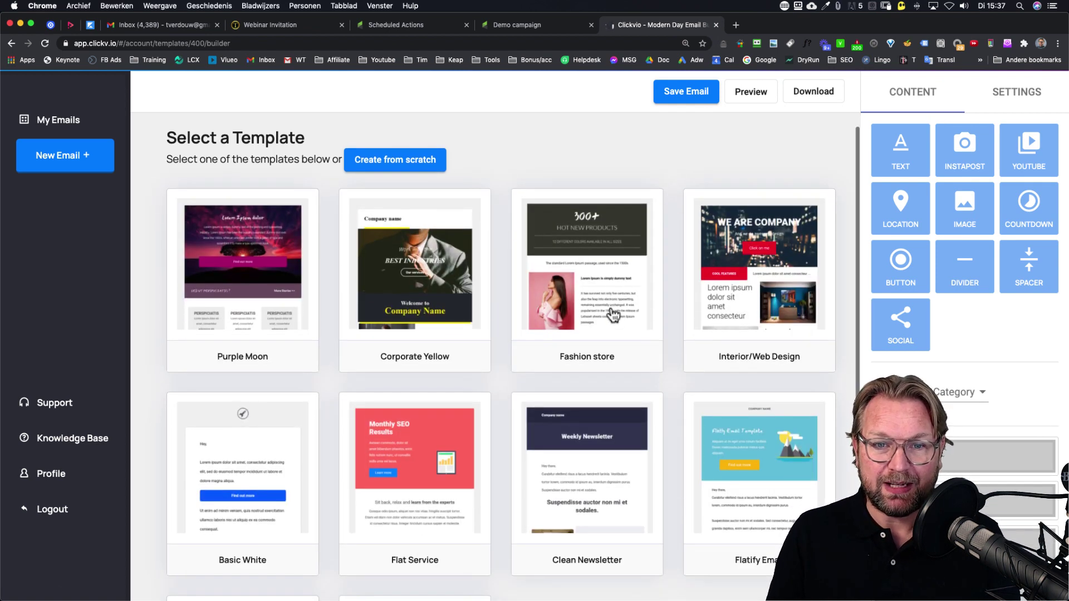
scroll(602, 284, down, 3)
scroll(613, 315, up, 1)
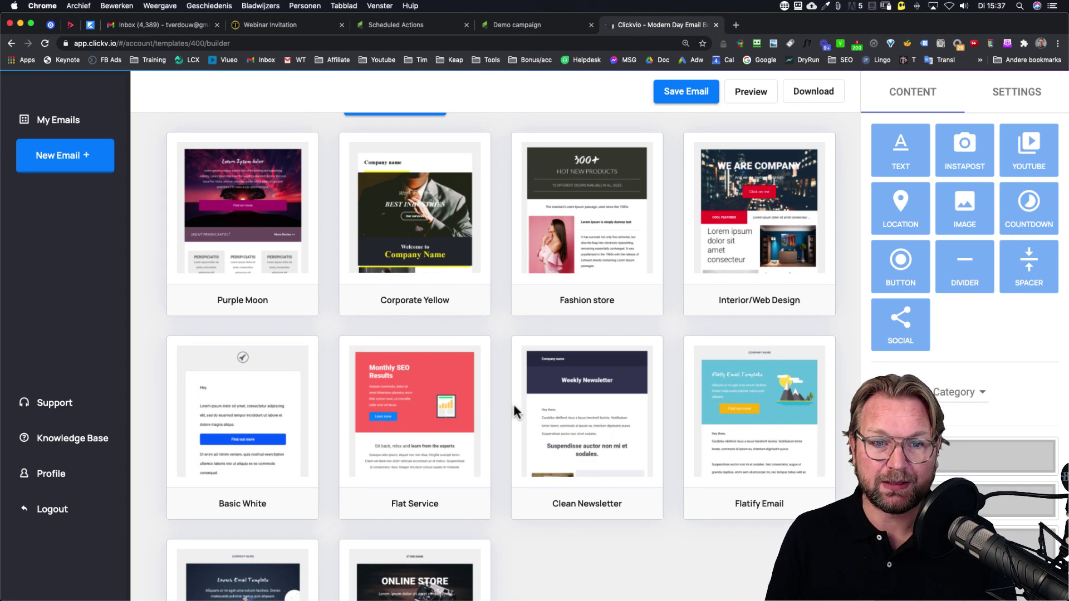
scroll(513, 403, down, 2)
scroll(514, 402, up, 1)
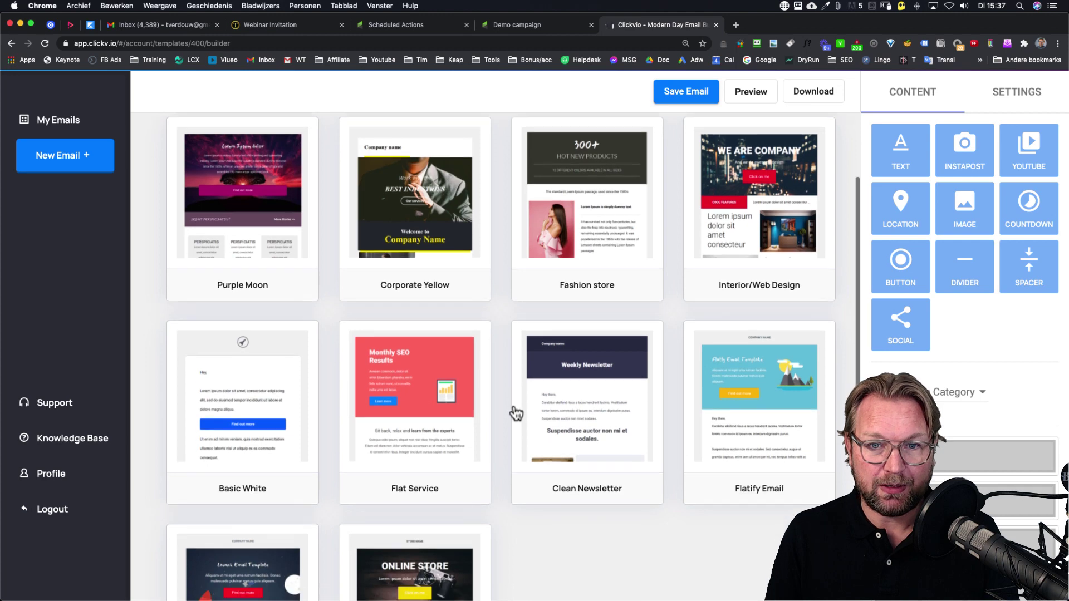
scroll(516, 412, down, 3)
click(249, 464)
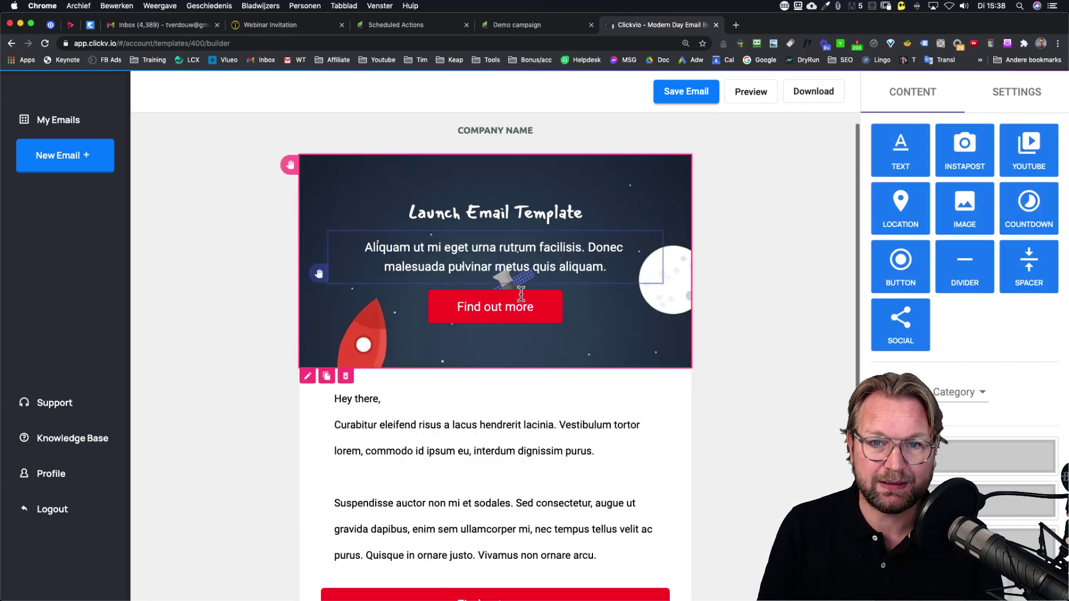
scroll(520, 299, down, 3)
scroll(521, 299, down, 3)
scroll(521, 297, down, 3)
scroll(521, 292, down, 2)
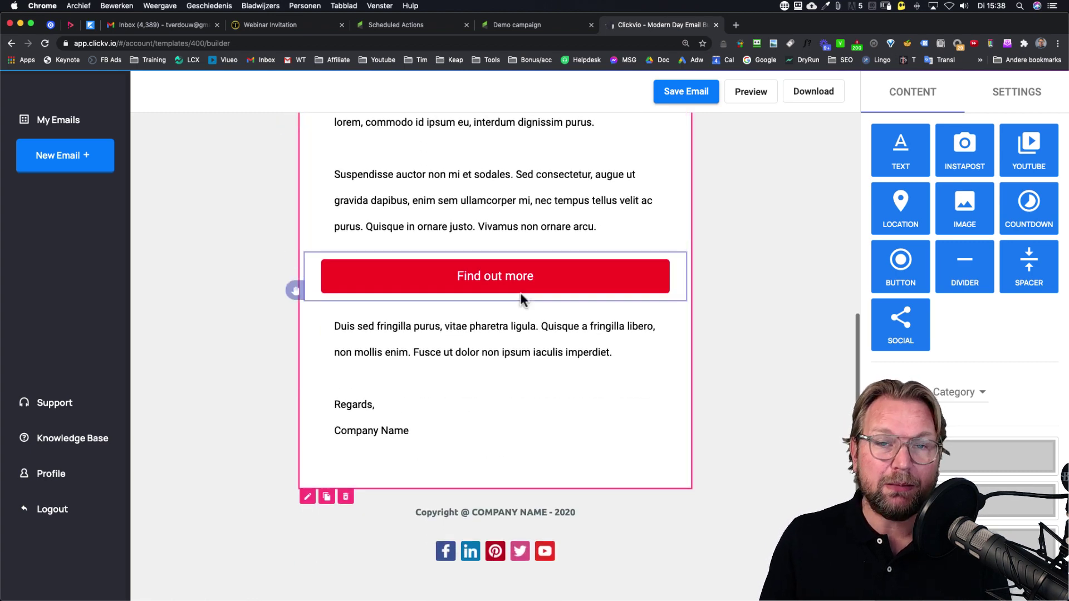
scroll(520, 293, up, 3)
scroll(523, 291, up, 3)
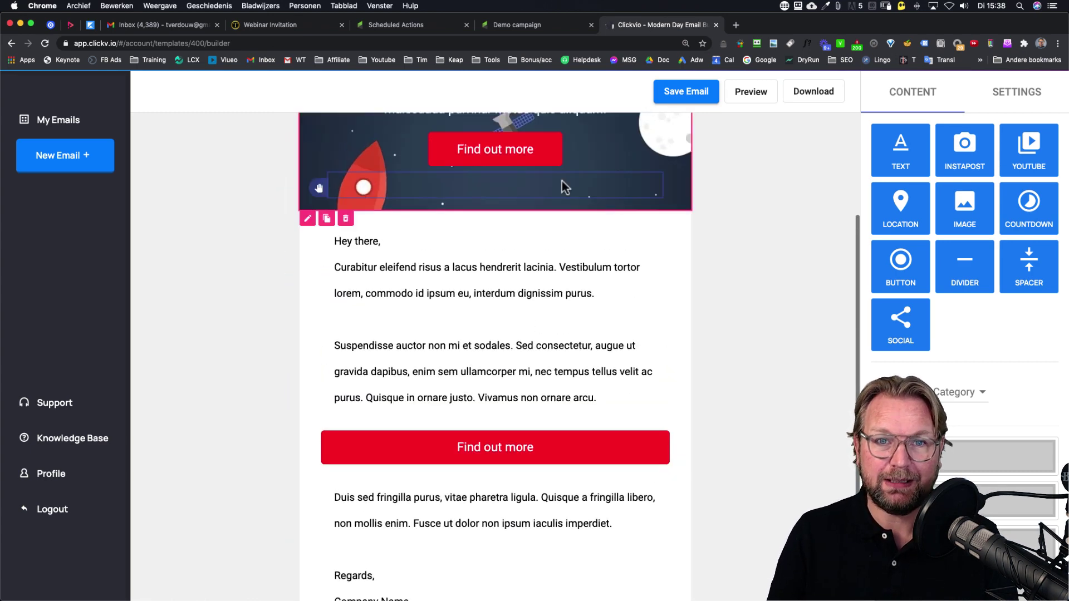
scroll(534, 209, up, 3)
scroll(501, 275, up, 1)
scroll(483, 243, down, 3)
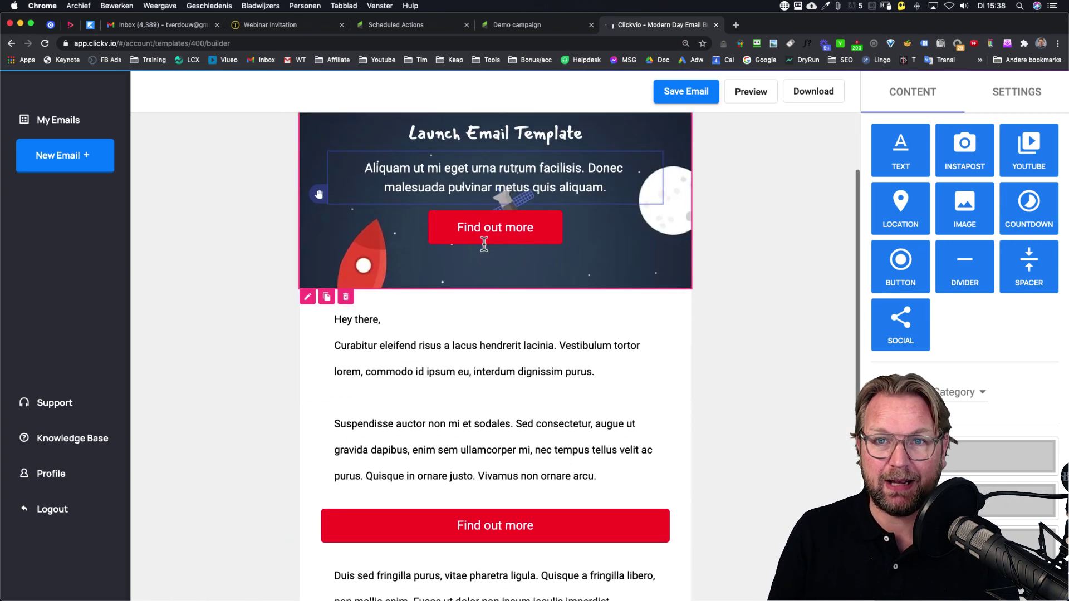
scroll(506, 252, down, 1)
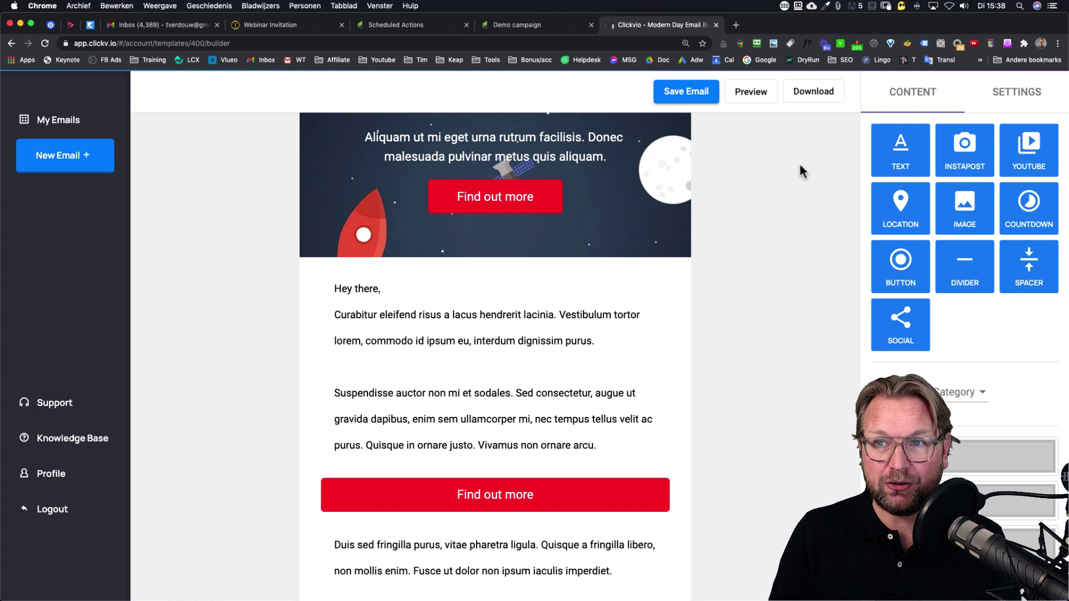
click(1023, 97)
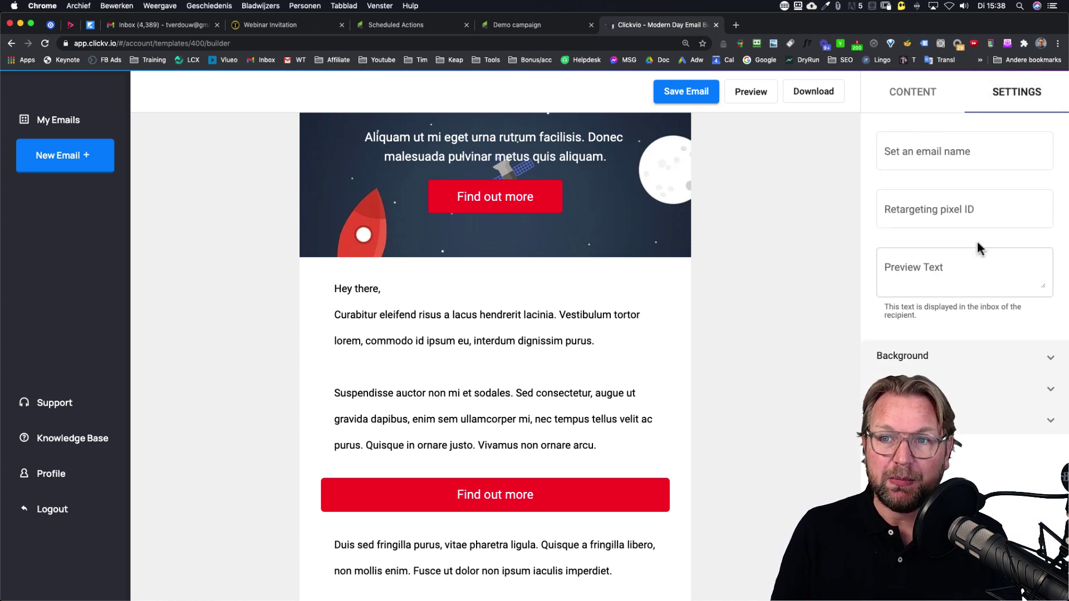
click(950, 152)
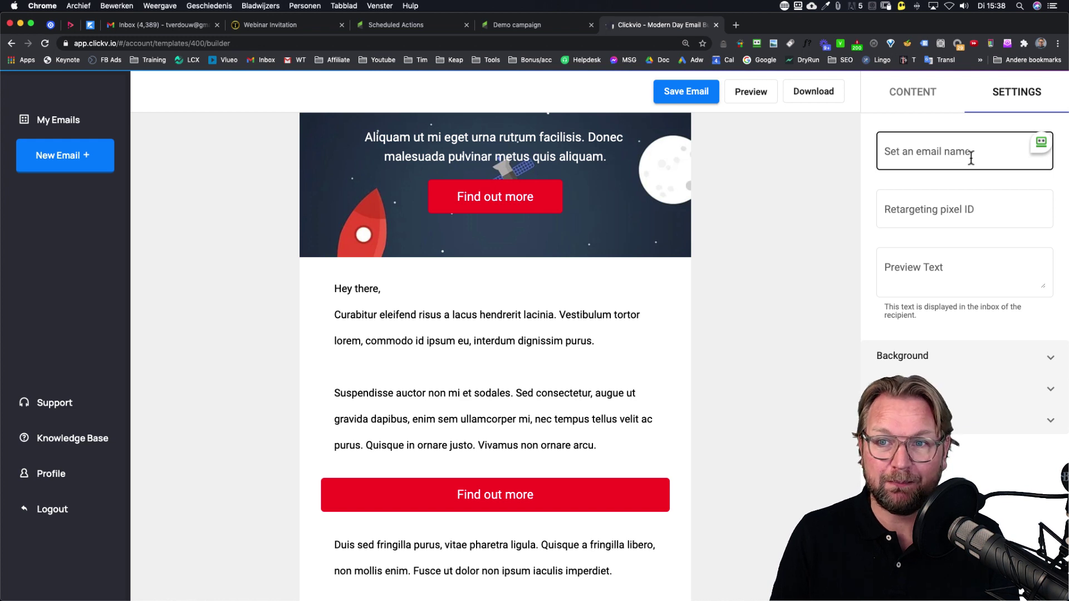
click(994, 209)
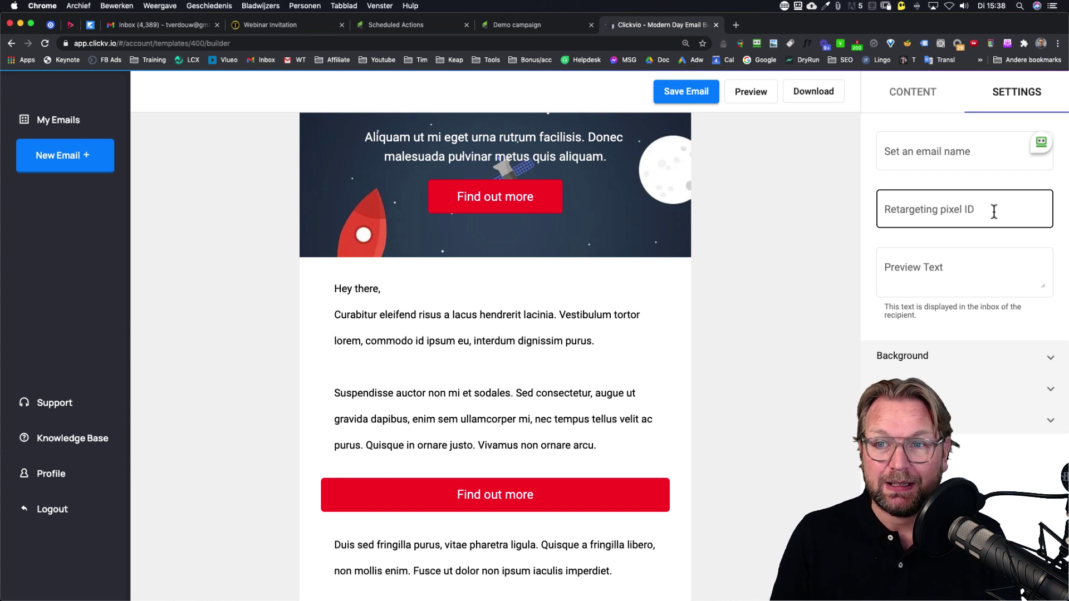
click(970, 269)
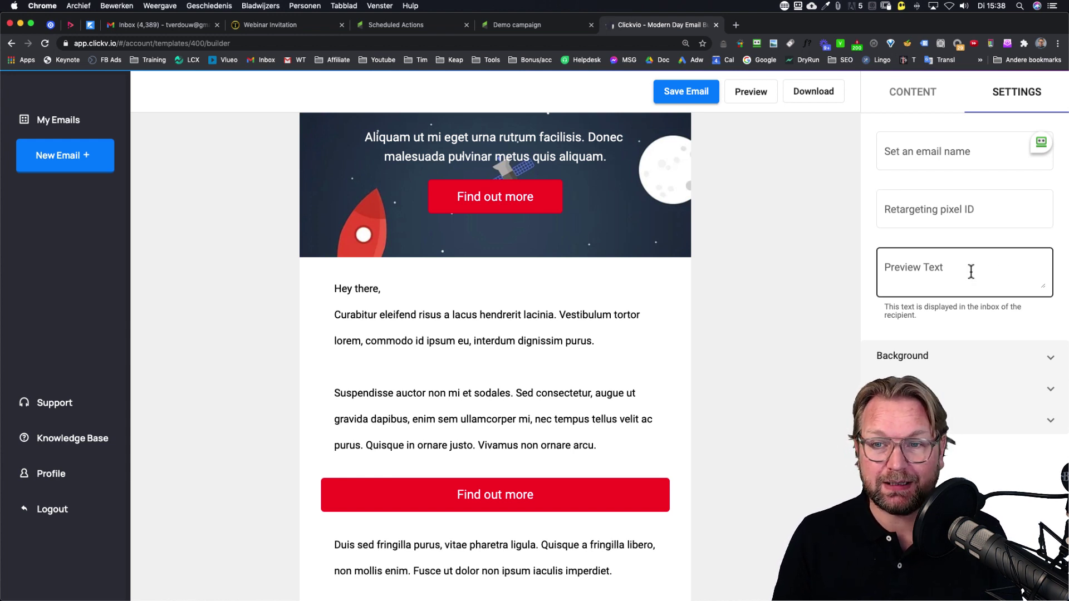
click(955, 359)
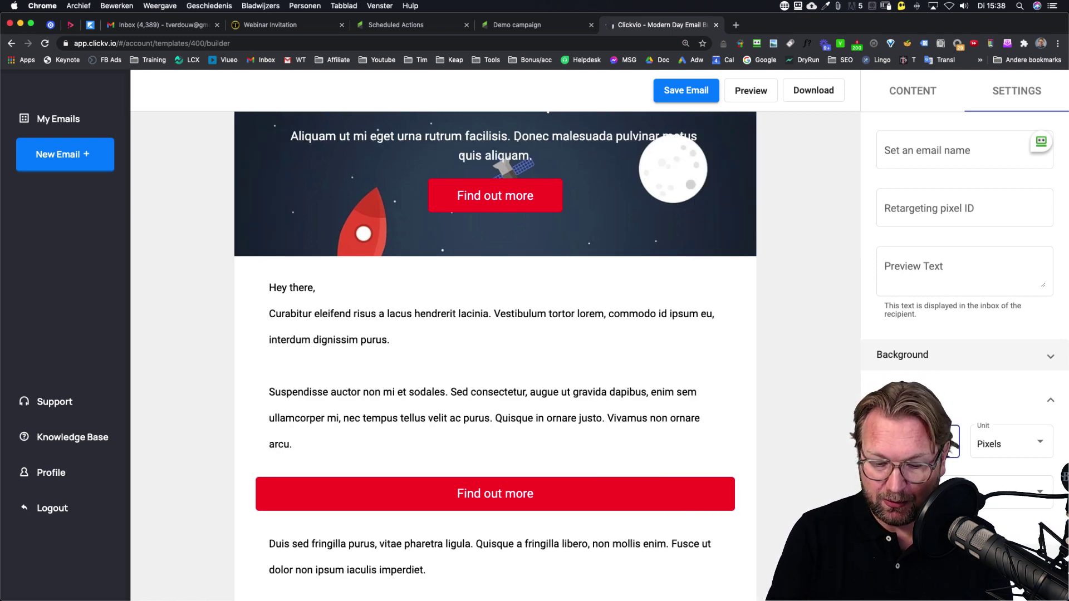
text(0)
key(BackSpace)
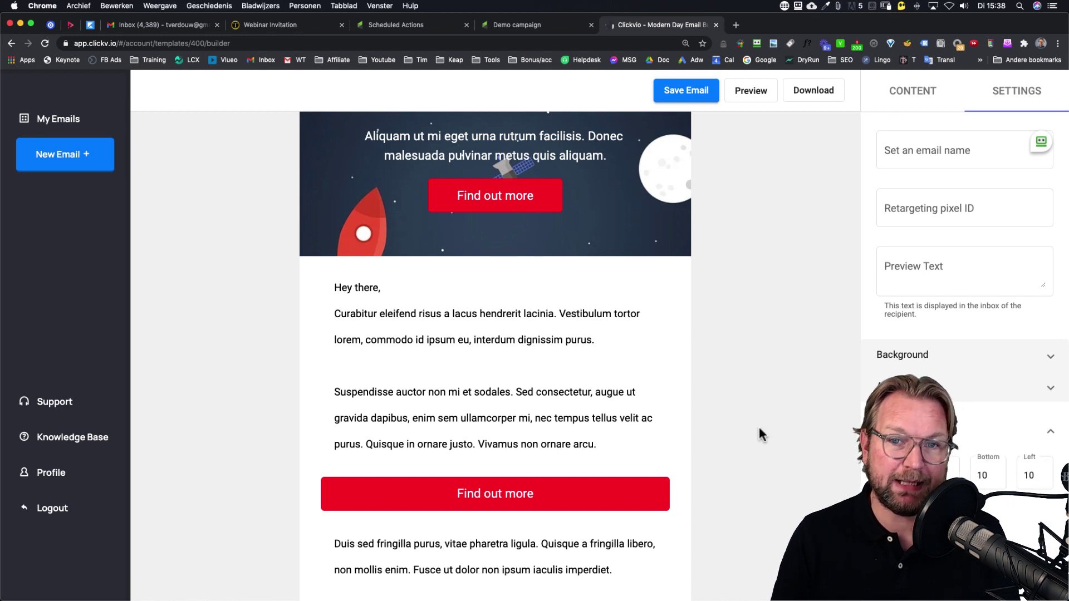
mouse_move(605, 215)
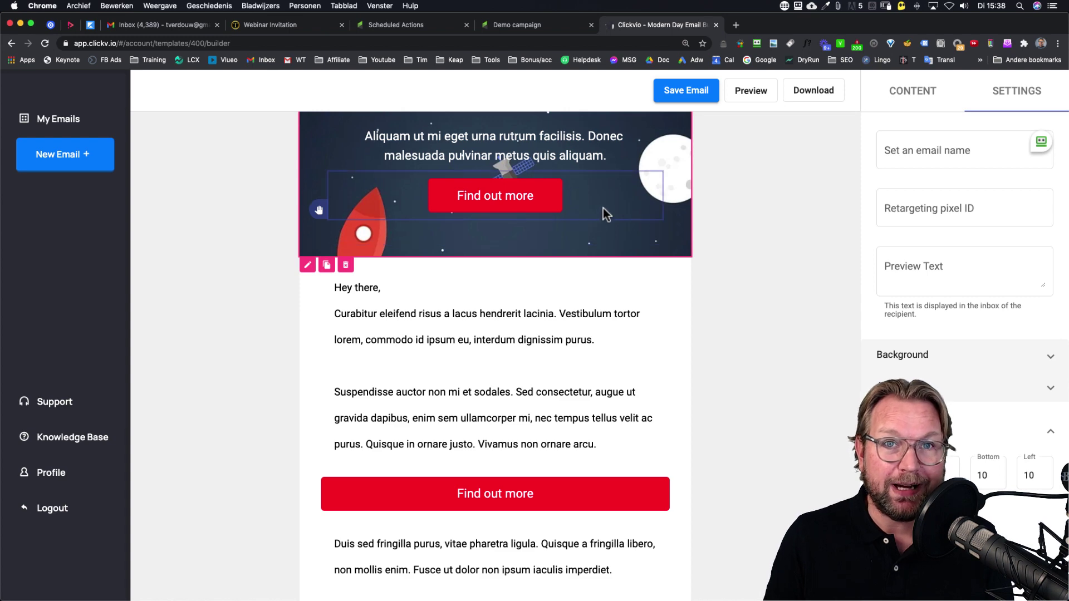
click(909, 96)
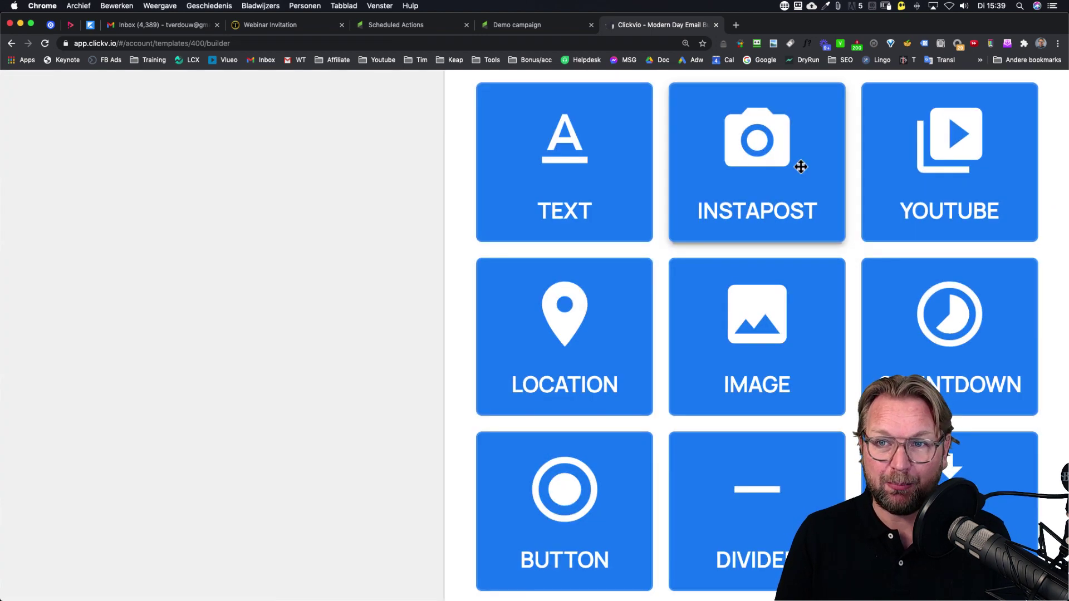
scroll(935, 180, down, 3)
scroll(836, 209, down, 2)
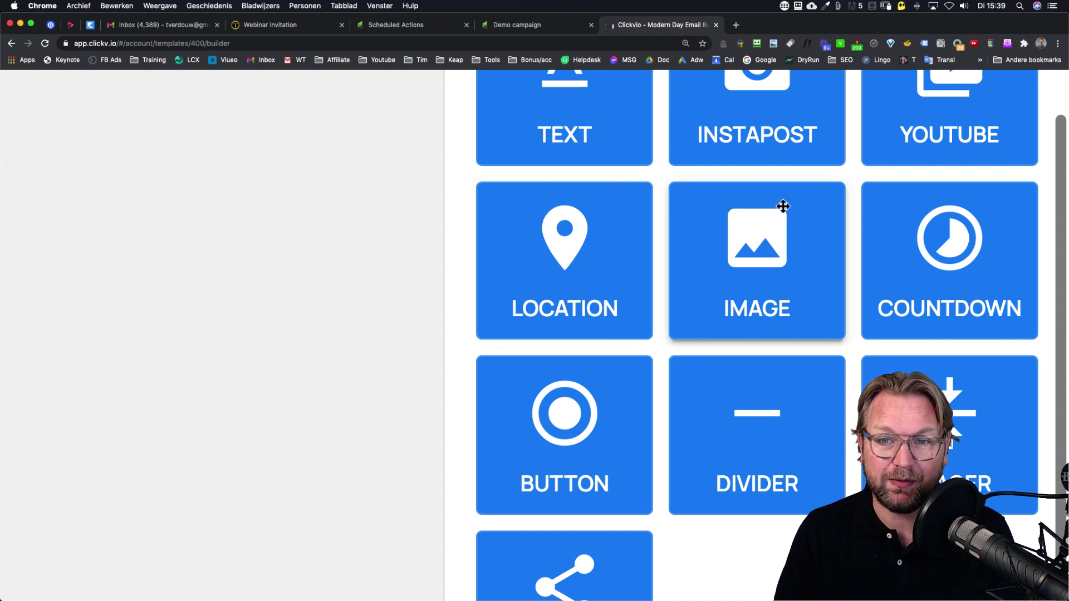
scroll(953, 351, down, 2)
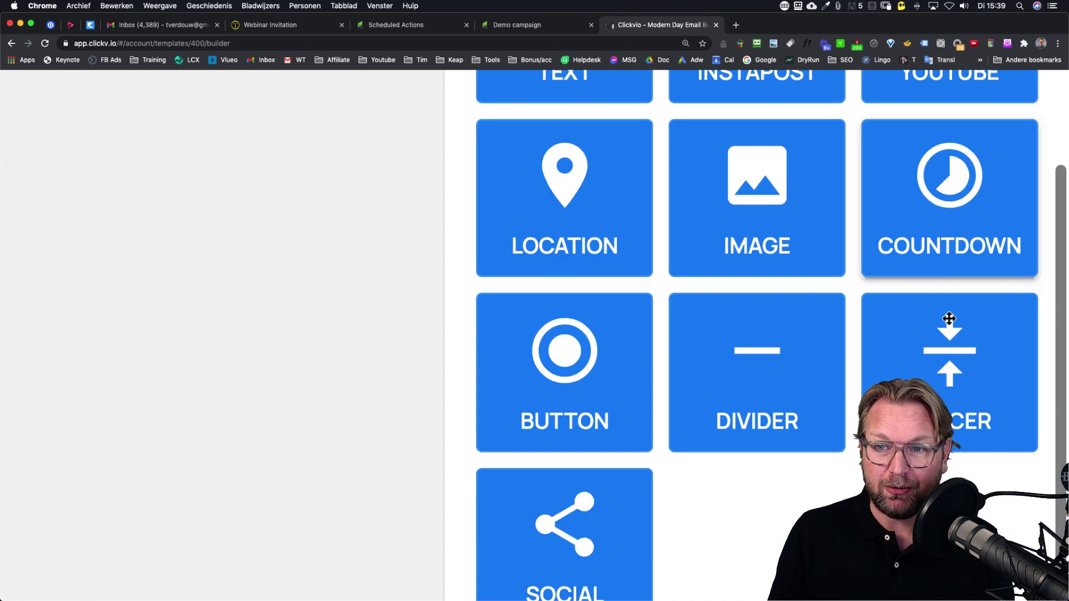
scroll(701, 367, down, 2)
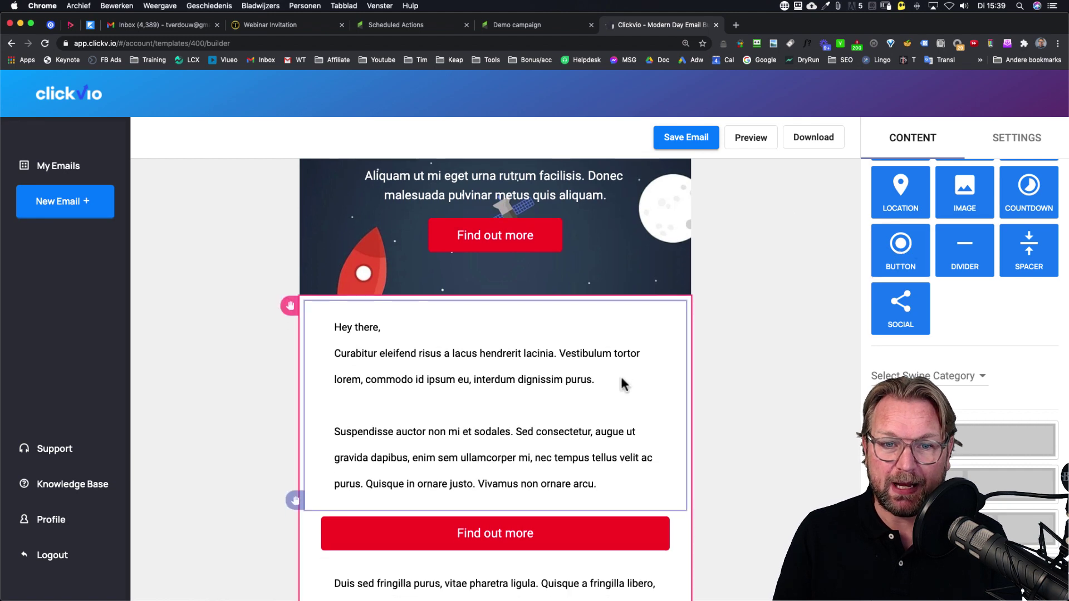
scroll(493, 334, down, 5)
Delete the red Find out more button block from the body and confirm.
click(645, 393)
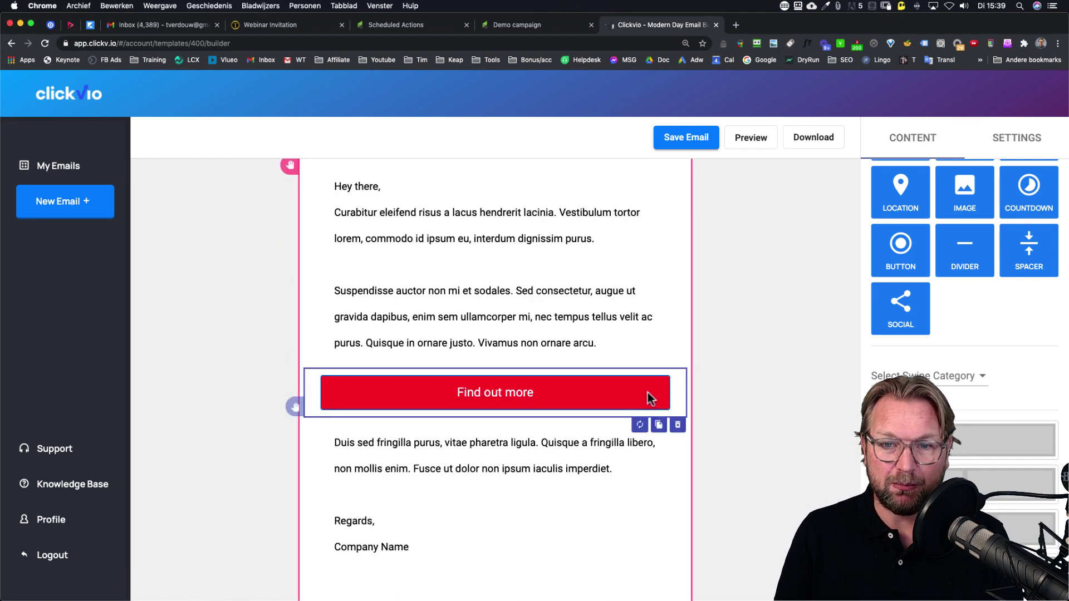
click(678, 425)
click(564, 364)
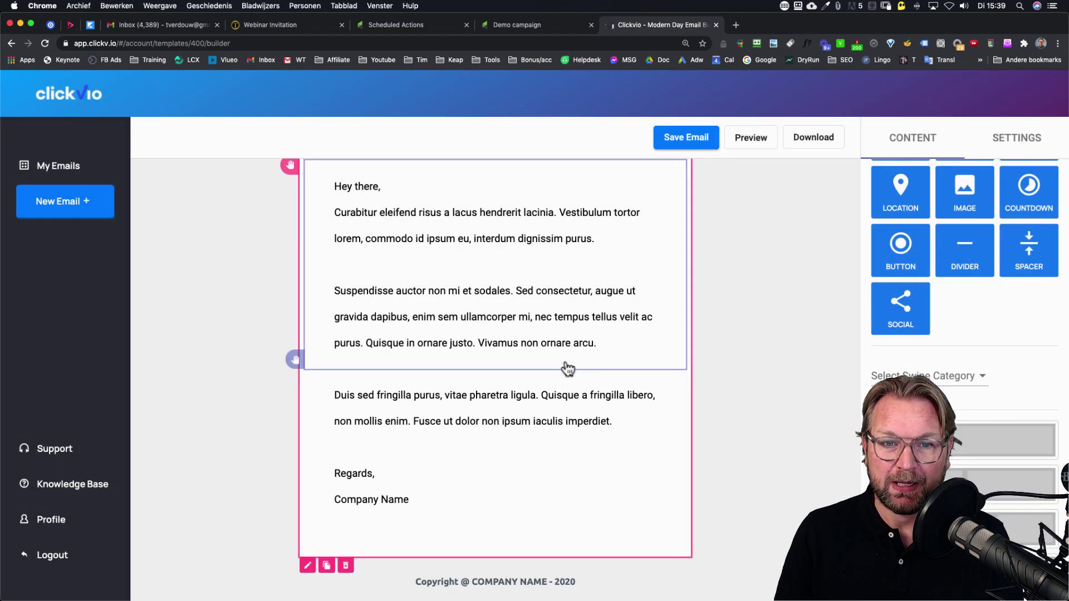
scroll(915, 231, up, 3)
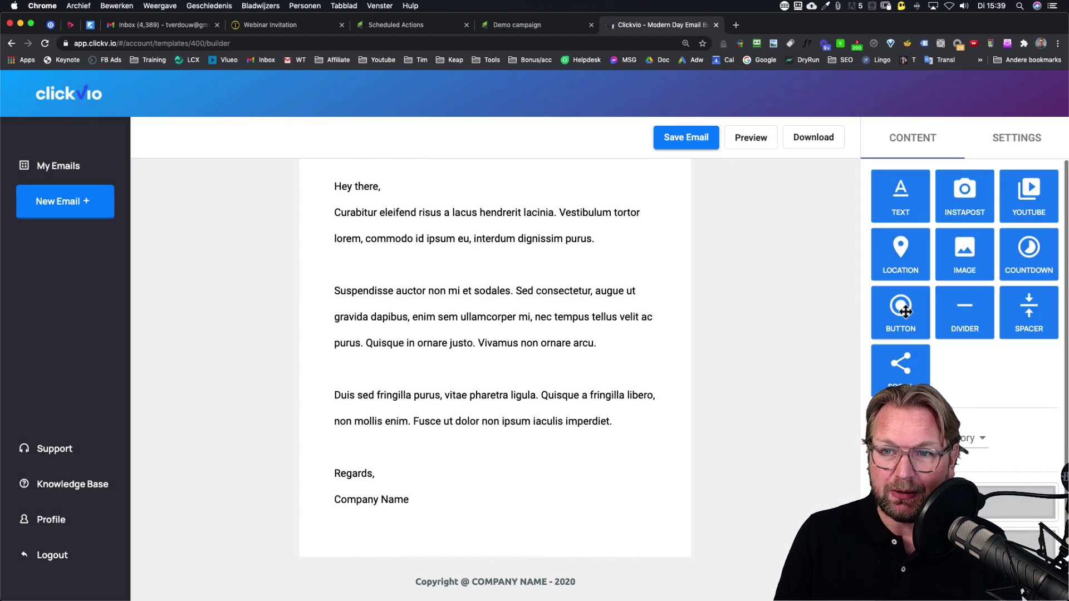
Insert a Click on me button between the body paragraphs with font size 18.
drag(905, 311, 506, 364)
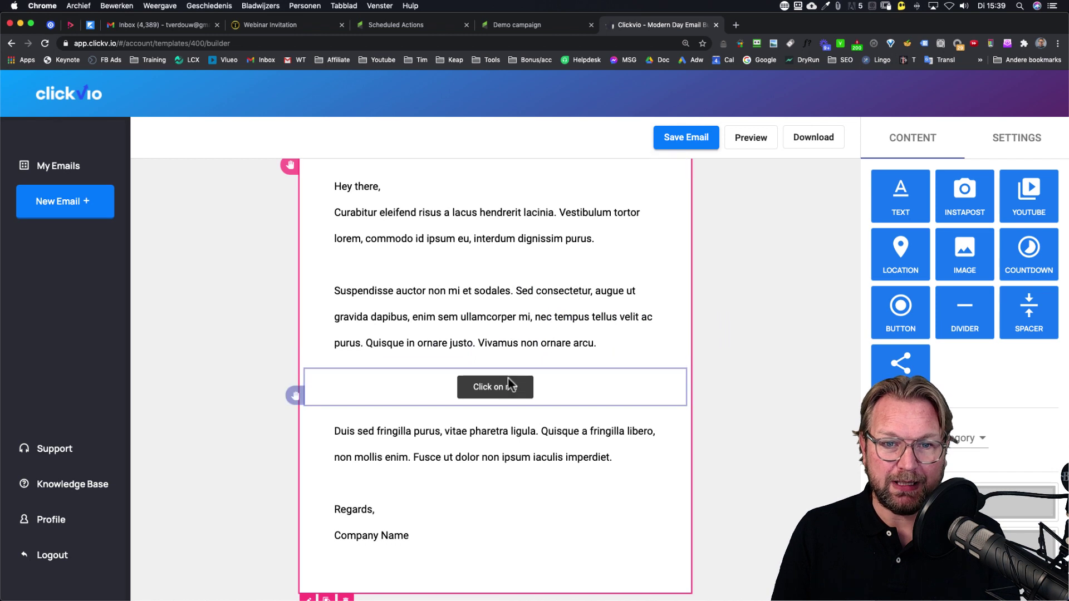
click(508, 386)
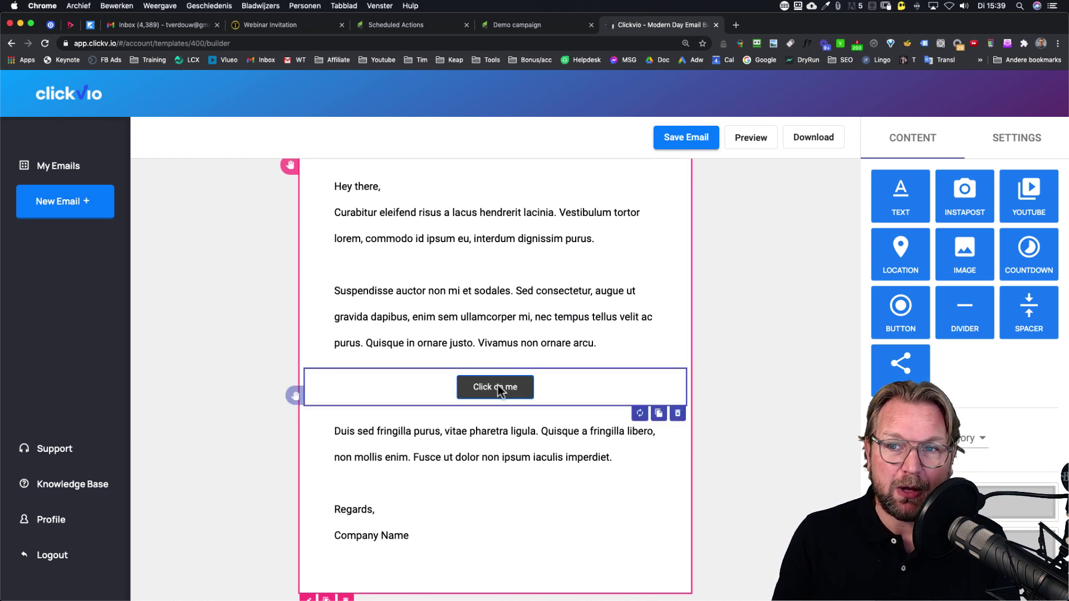
click(1017, 137)
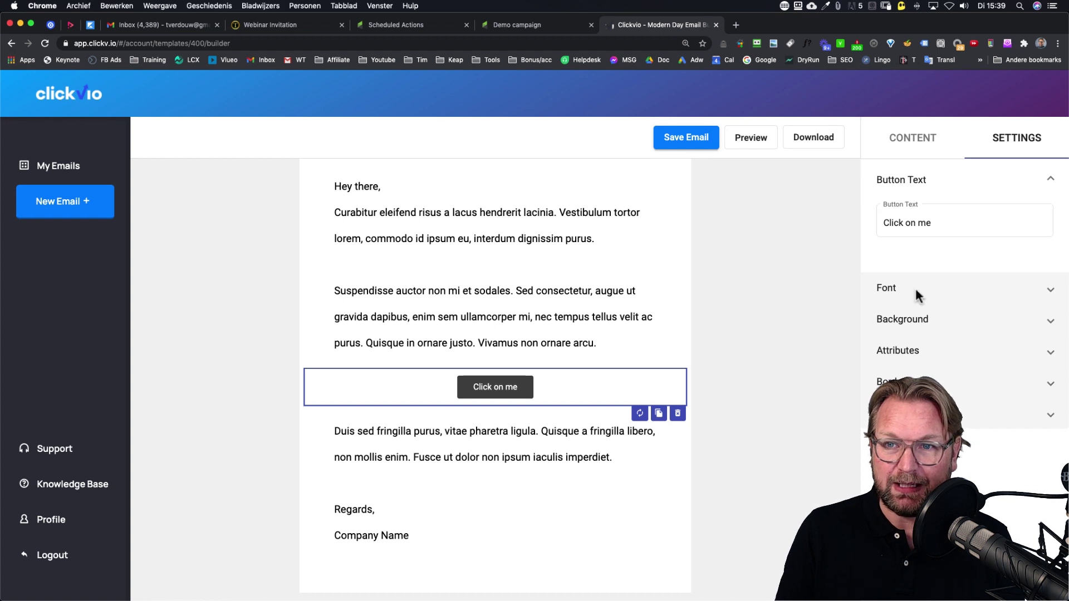
click(915, 286)
click(897, 324)
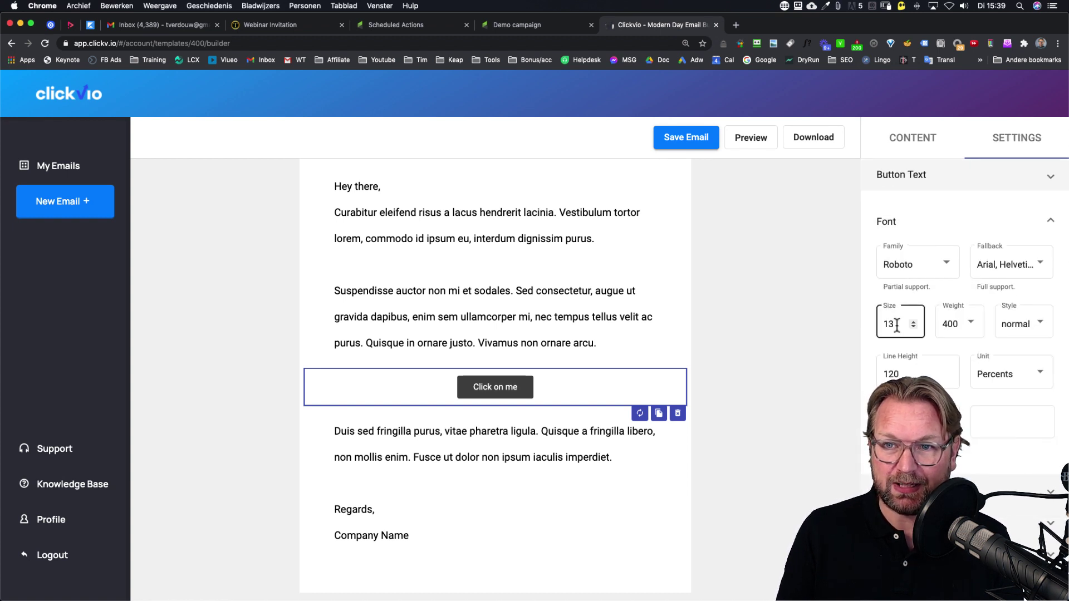
click(913, 321)
double_click(914, 319)
click(914, 320)
click(929, 375)
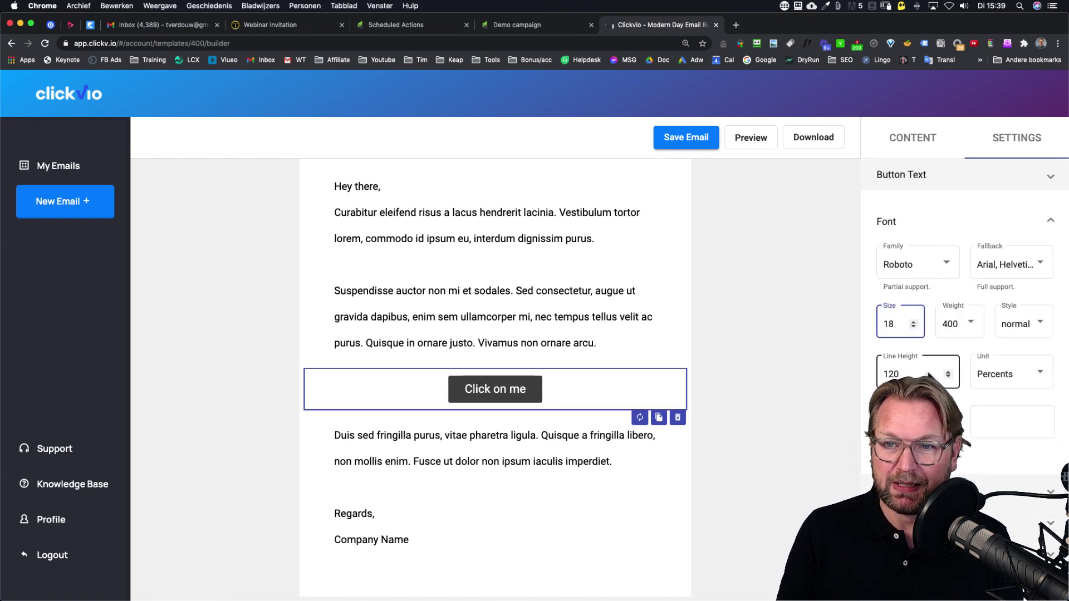
scroll(929, 375, down, 3)
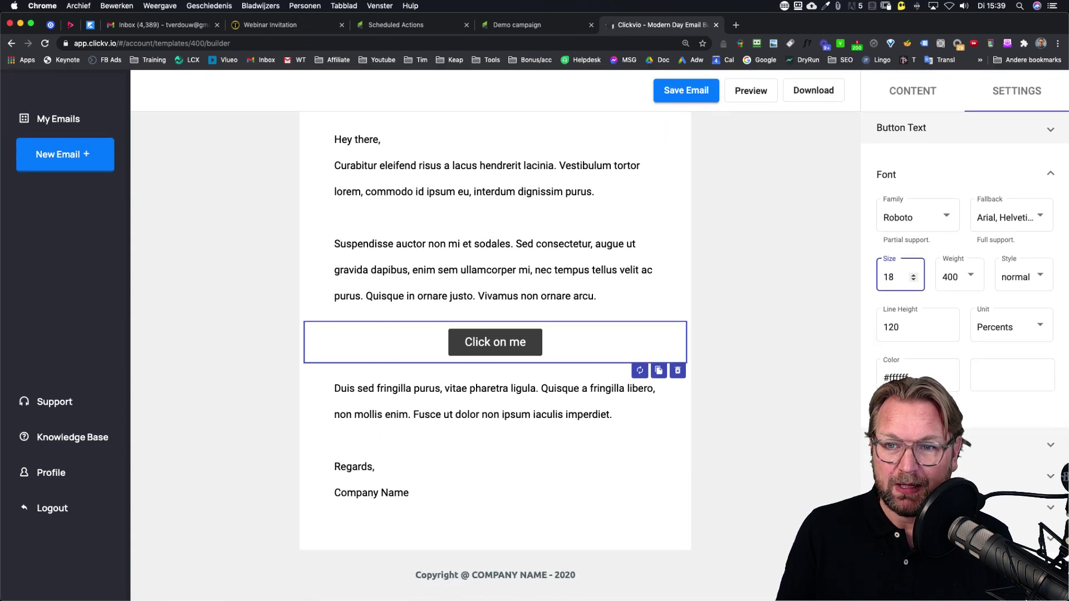
Make the button's background colour red.
click(1049, 173)
click(1013, 274)
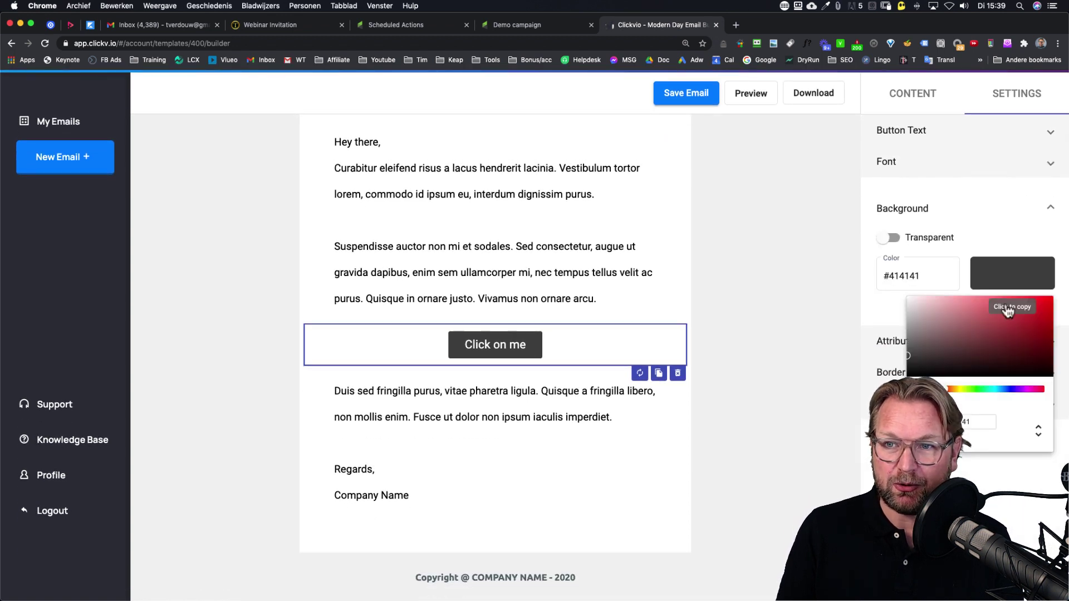
click(1036, 307)
click(897, 316)
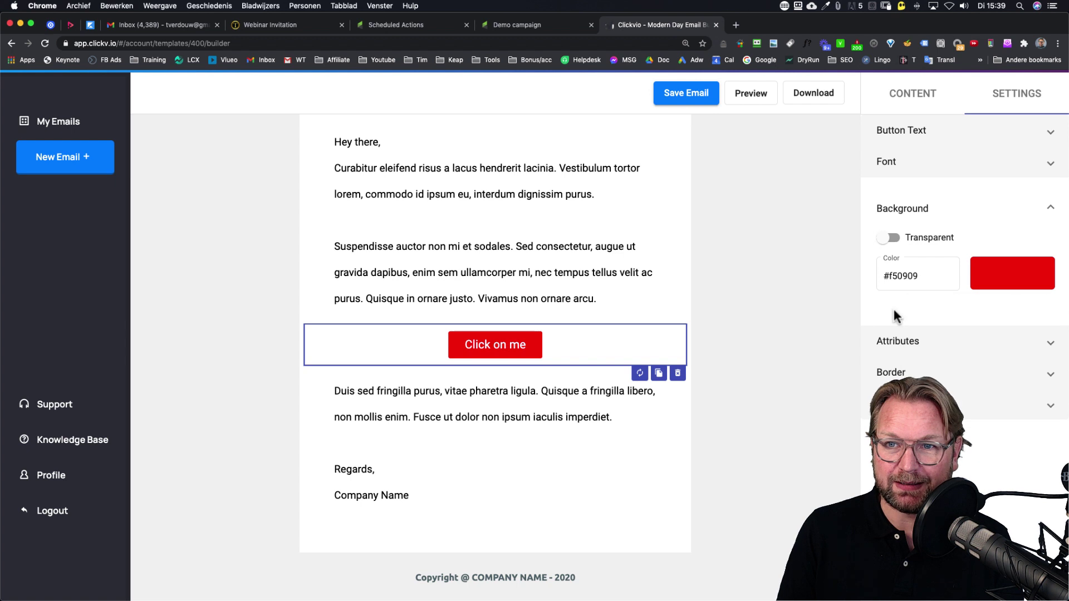
Increase the button's top and bottom padding.
click(892, 343)
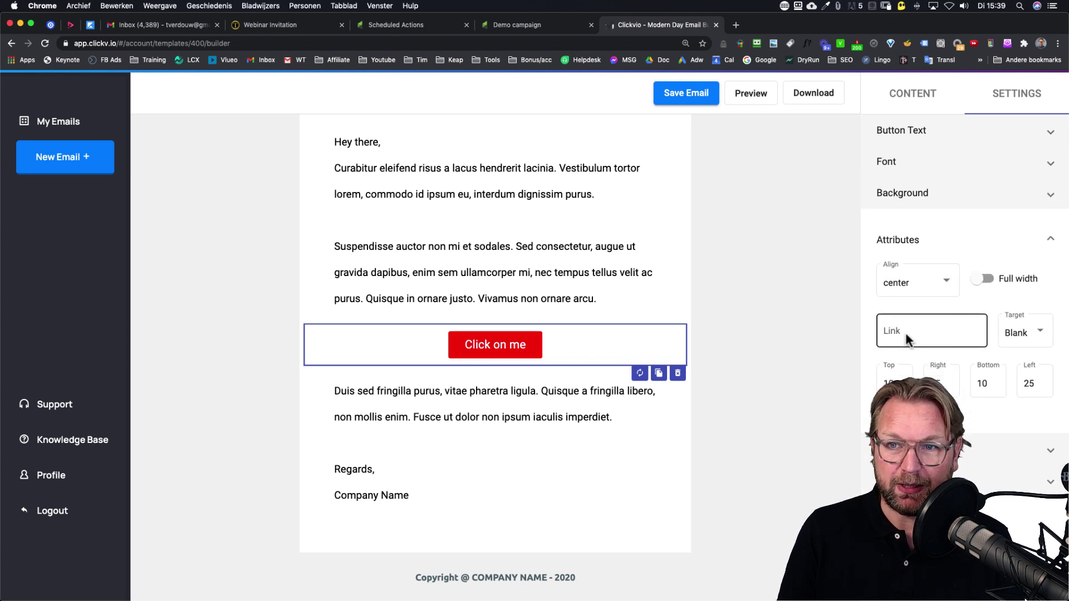
click(938, 383)
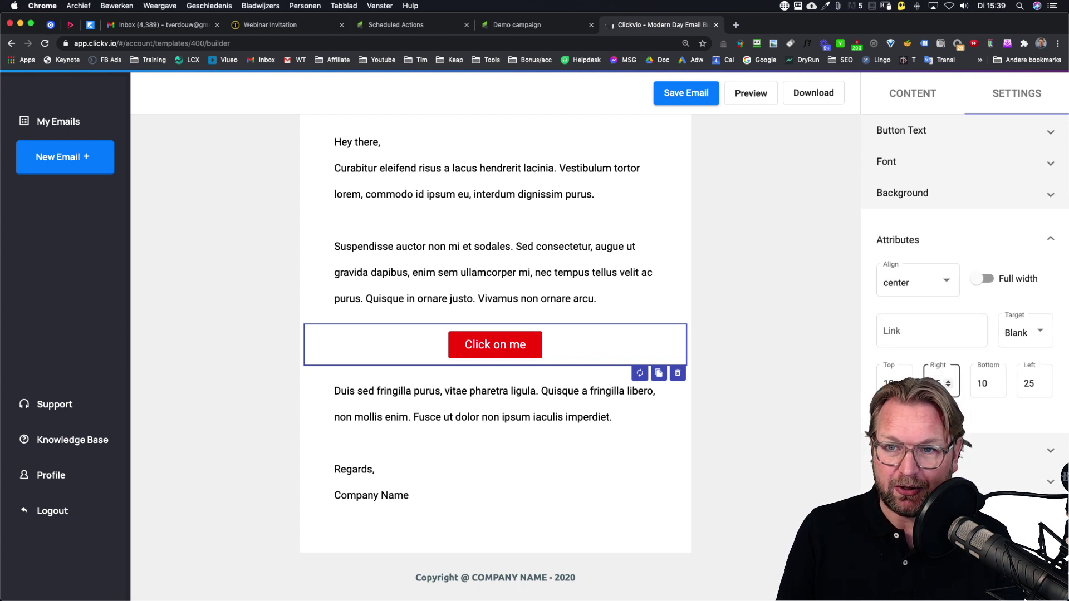
click(898, 383)
key(Up)
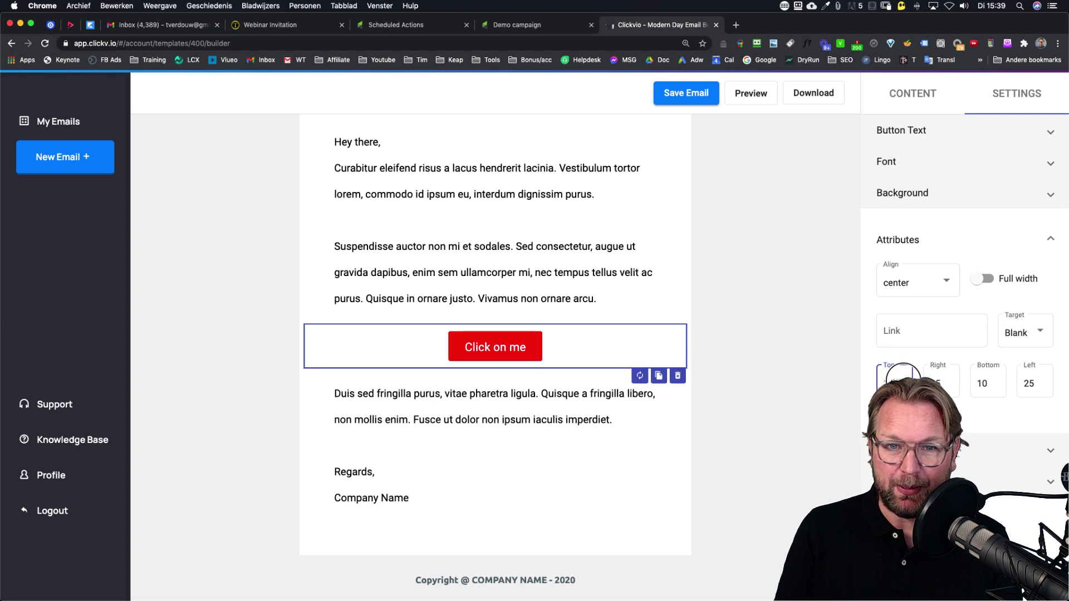
key(Up)
key(Up)
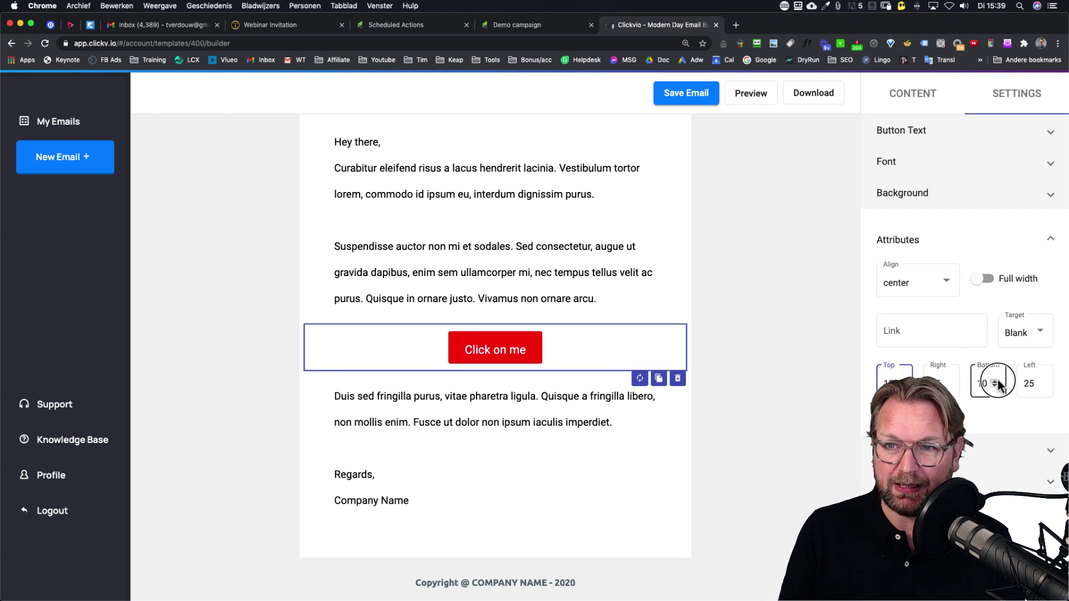
click(996, 379)
key(Up)
Raise the button's right and left padding to widen it.
click(949, 382)
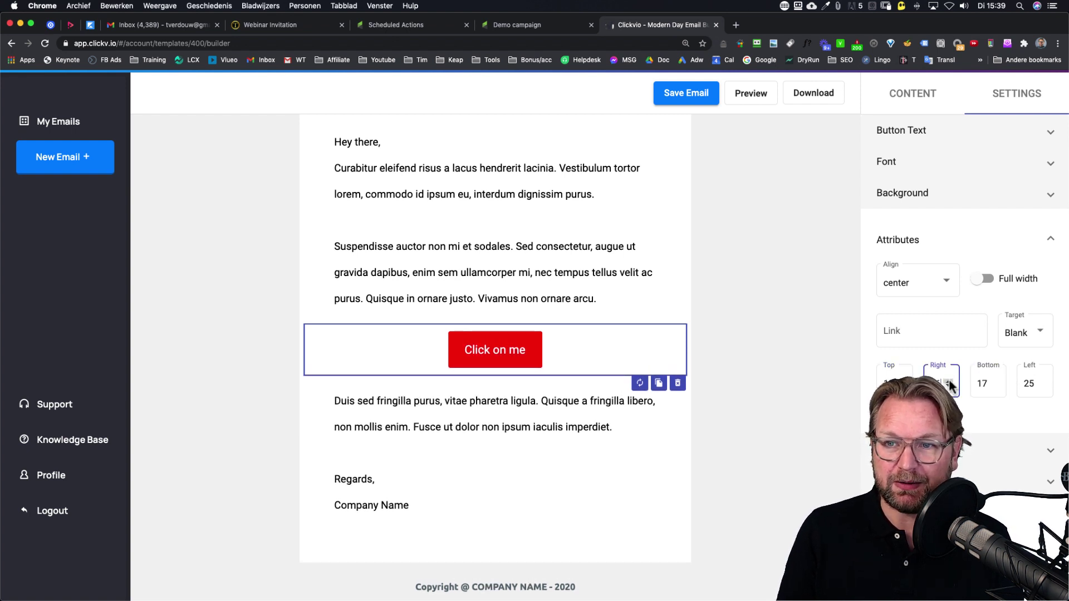
key(Up)
key(Up)
key(Up)
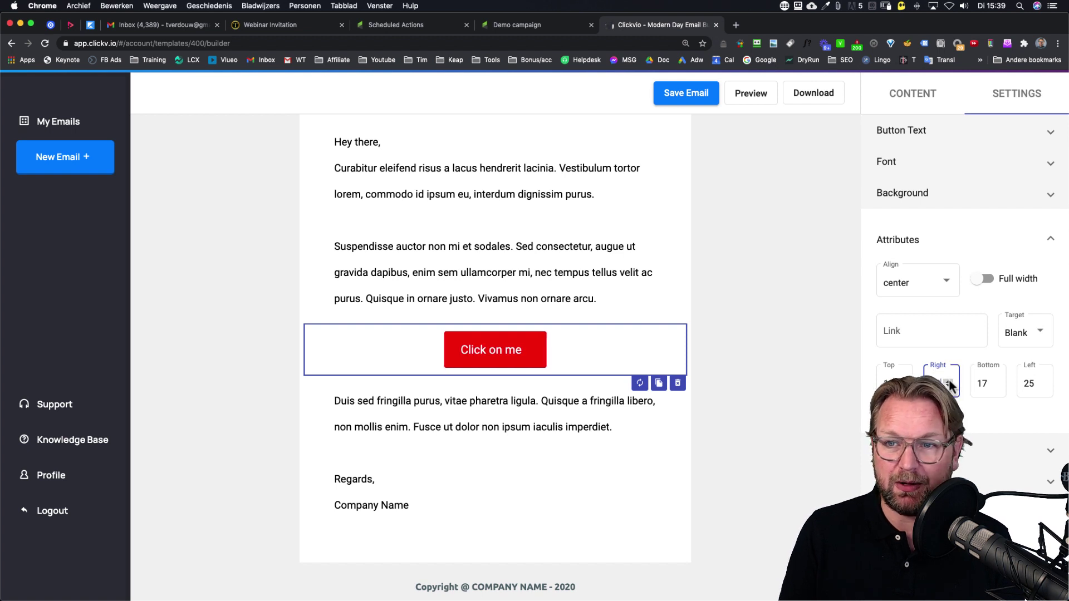
click(1041, 385)
click(1042, 382)
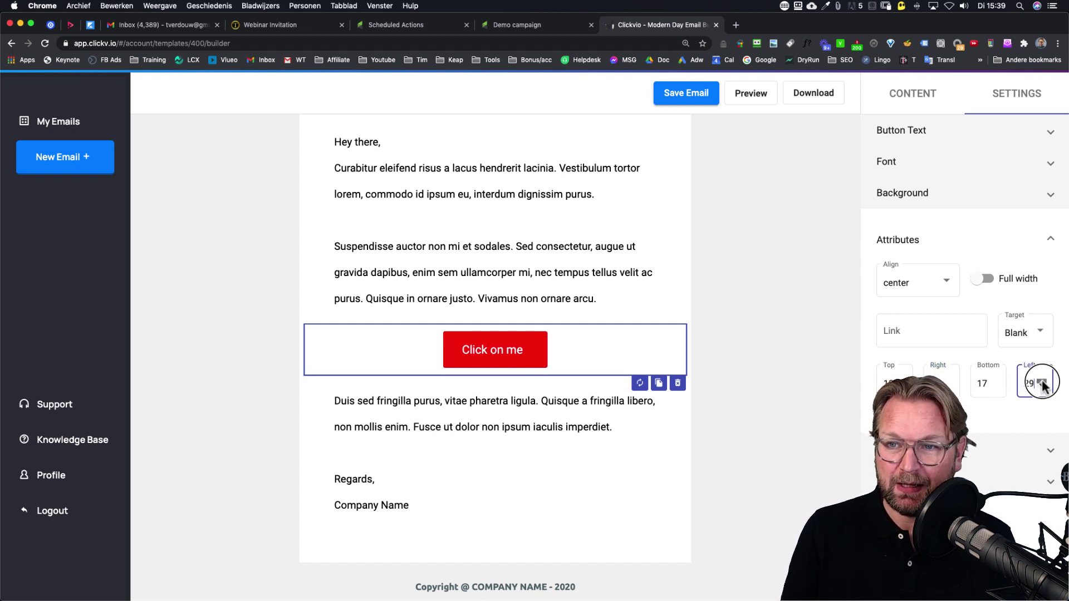
click(1041, 382)
click(1041, 382)
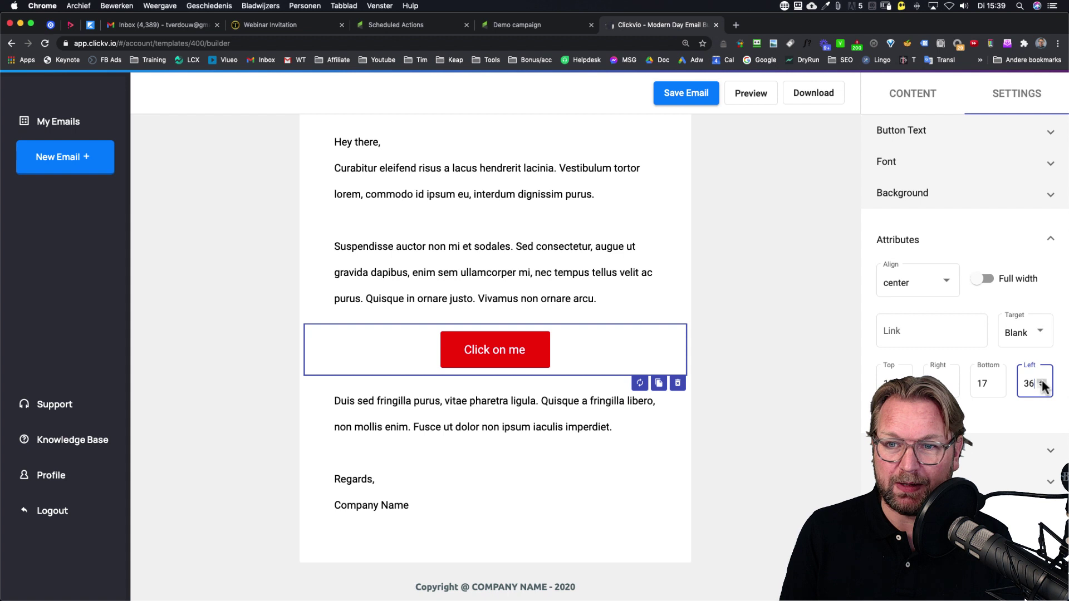
click(961, 240)
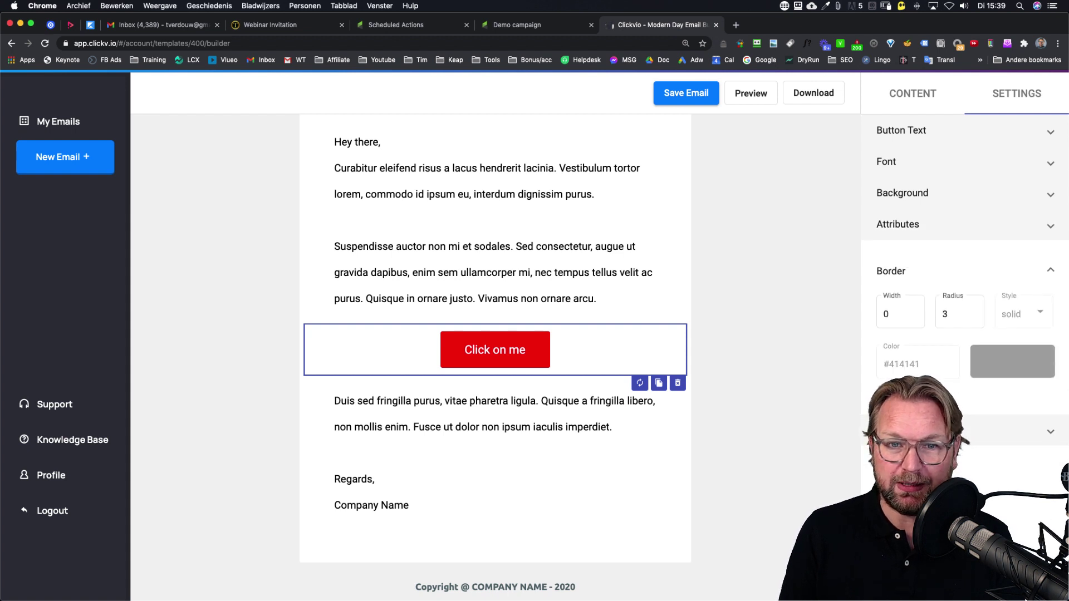
click(961, 256)
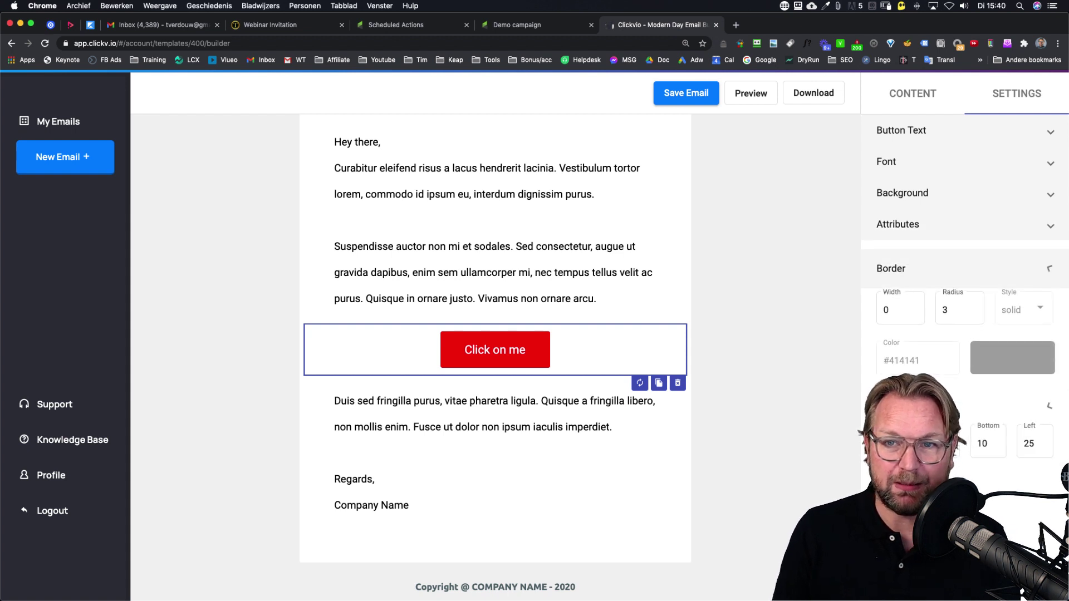
click(913, 93)
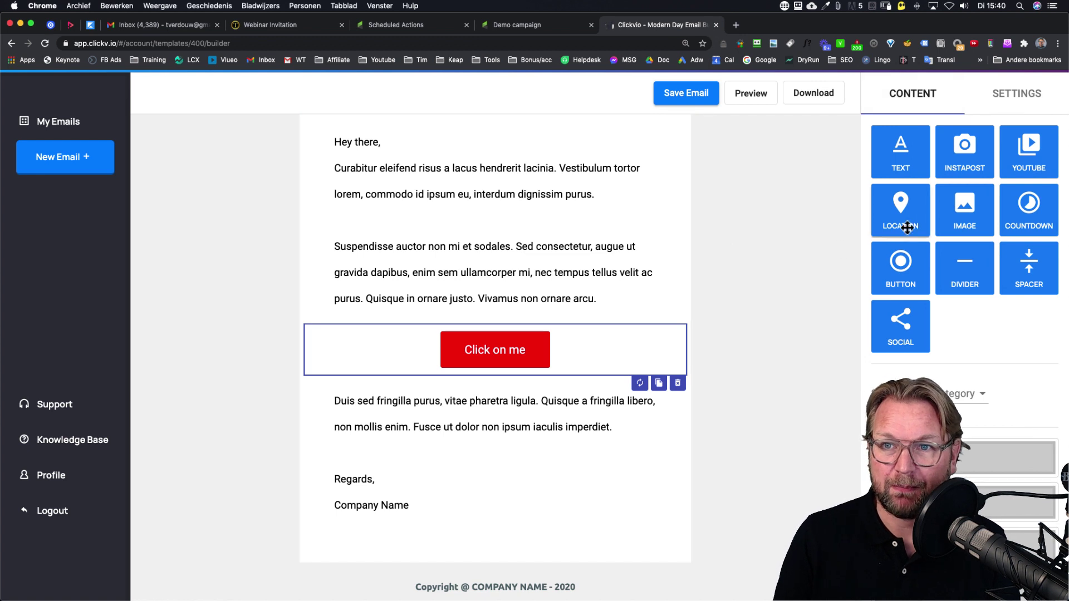
scroll(501, 251, up, 1)
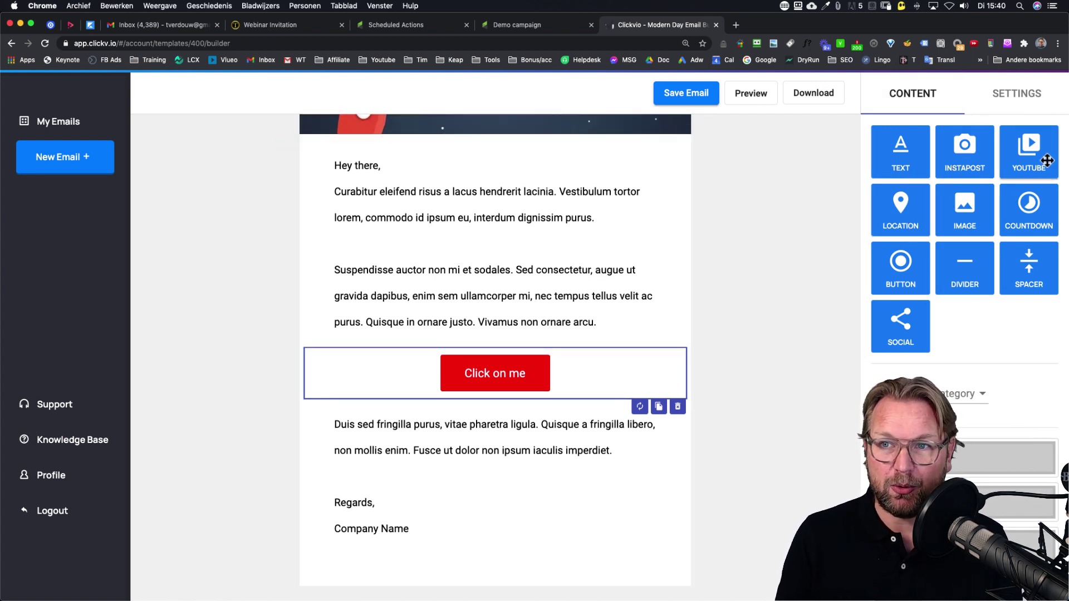
mouse_move(1029, 151)
mouse_down()
mouse_move(575, 251)
mouse_move(569, 268)
mouse_up()
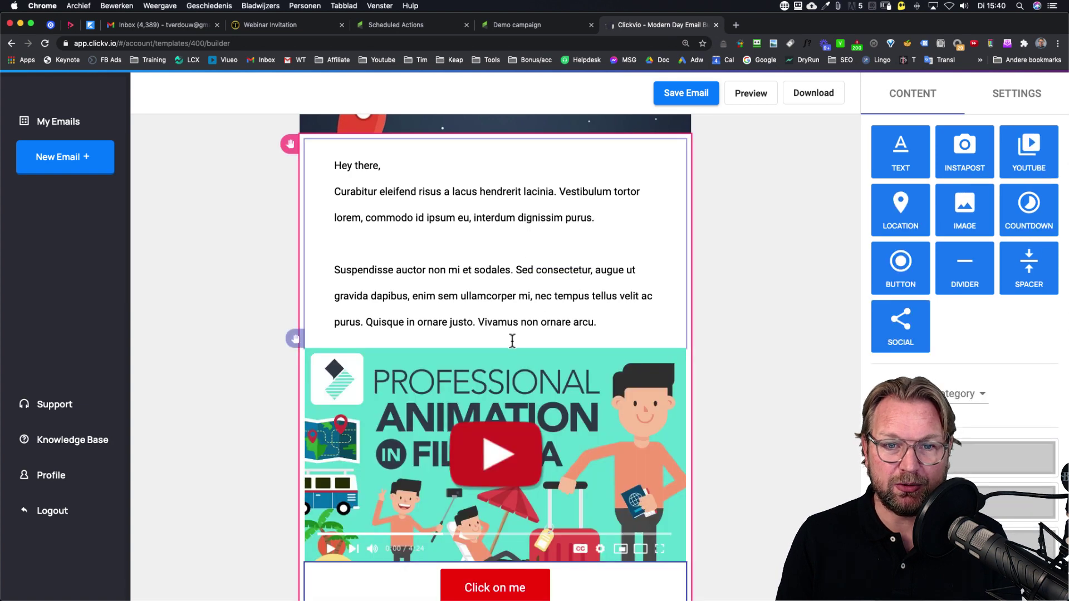
scroll(512, 341, down, 2)
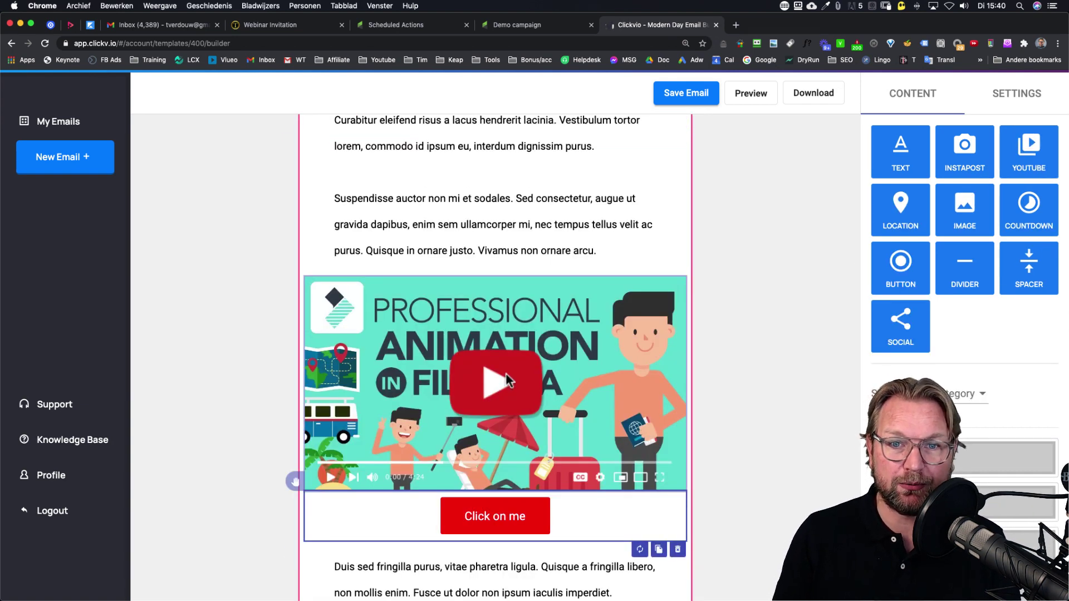
click(510, 380)
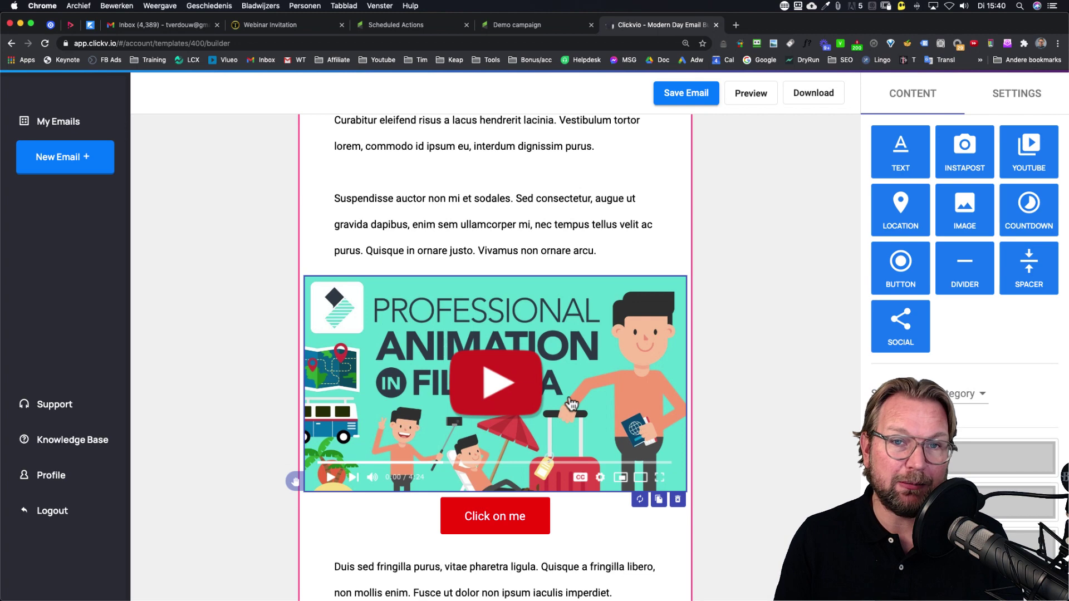
click(677, 500)
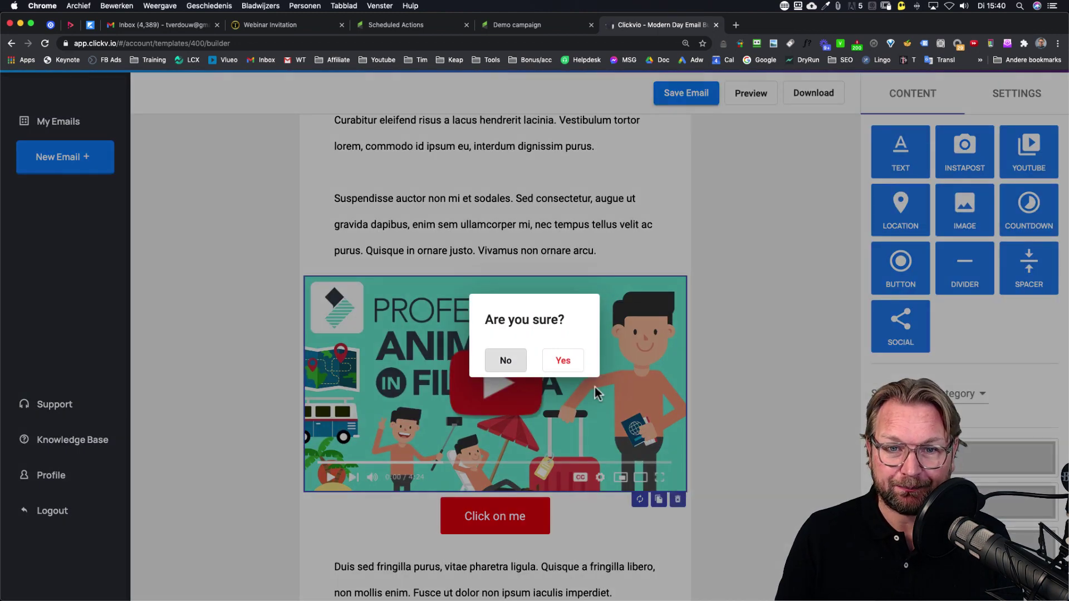
click(563, 360)
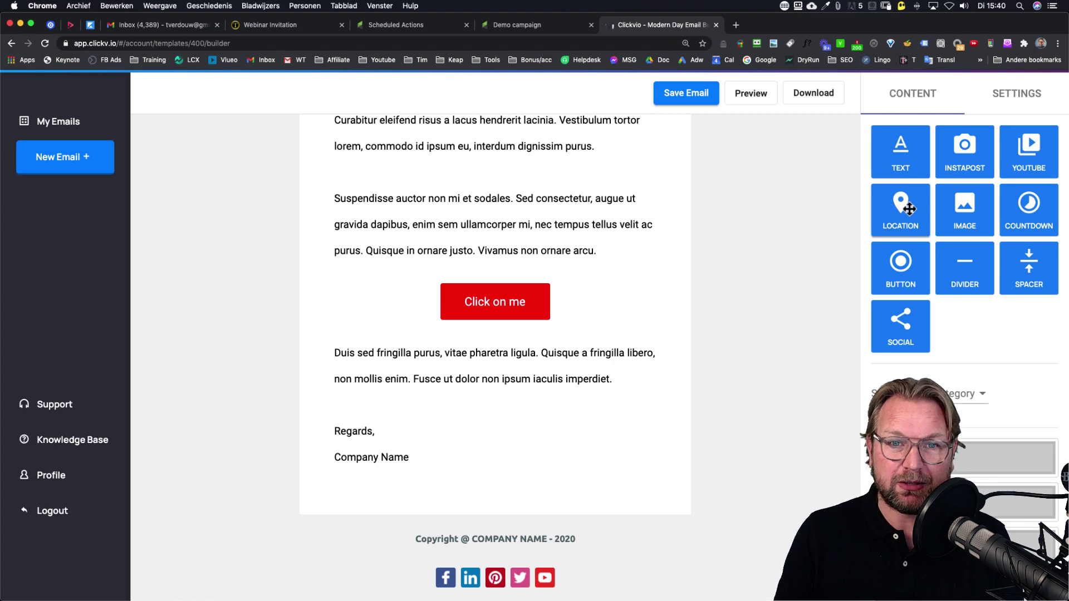
drag(909, 208, 529, 255)
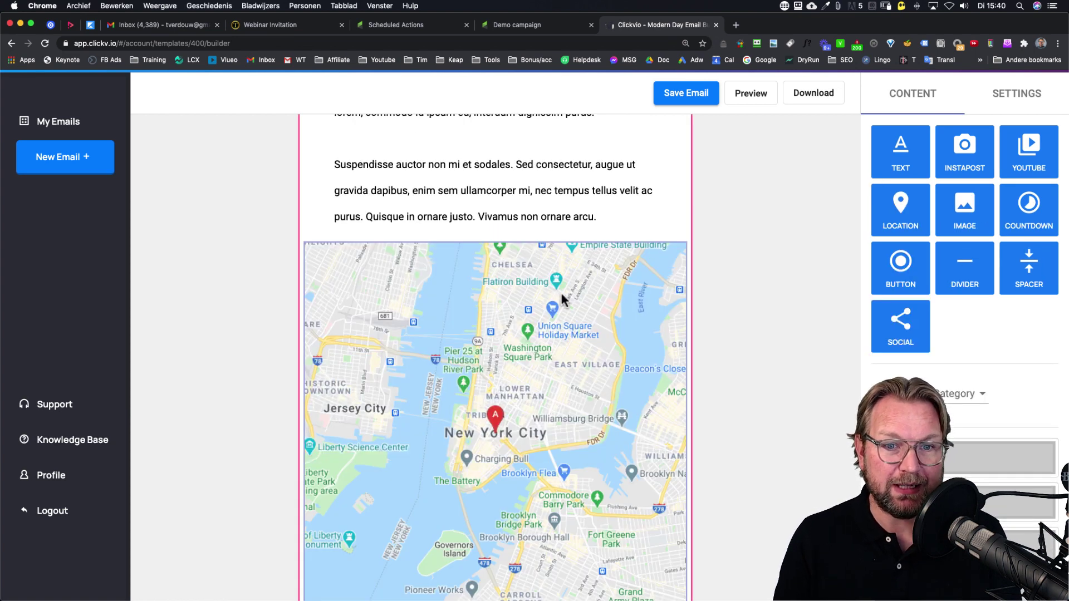
scroll(559, 293, down, 4)
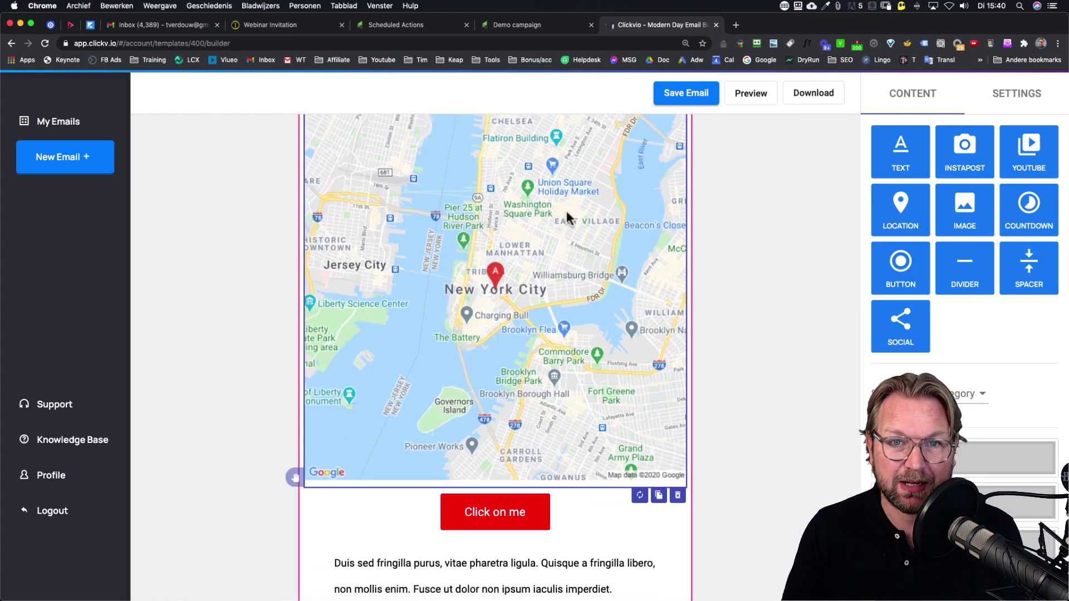
scroll(566, 210, up, 1)
click(1017, 93)
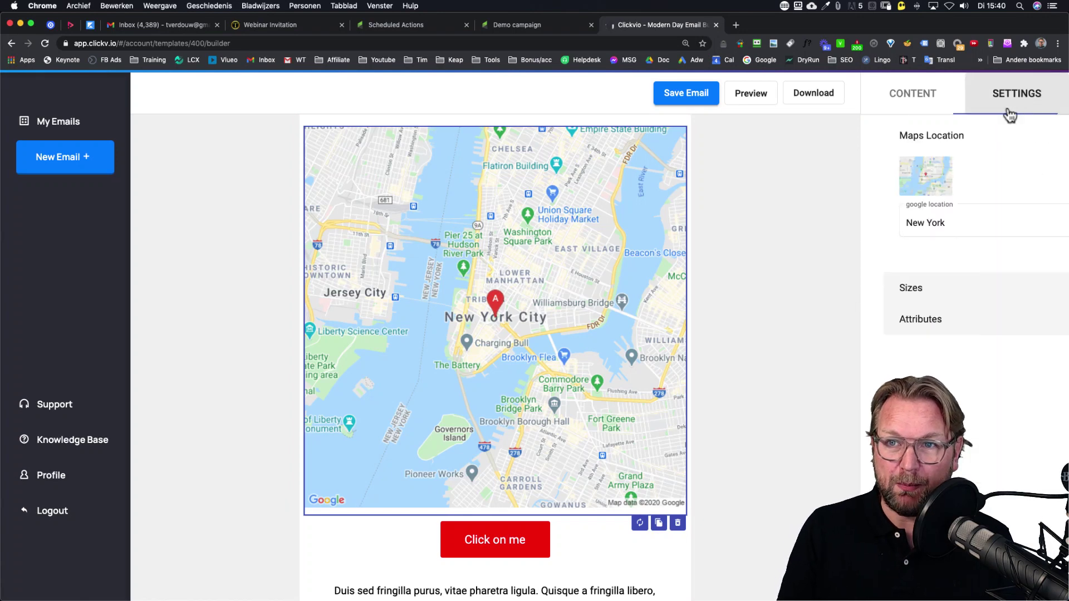
click(932, 223)
key(super+a)
text(A)
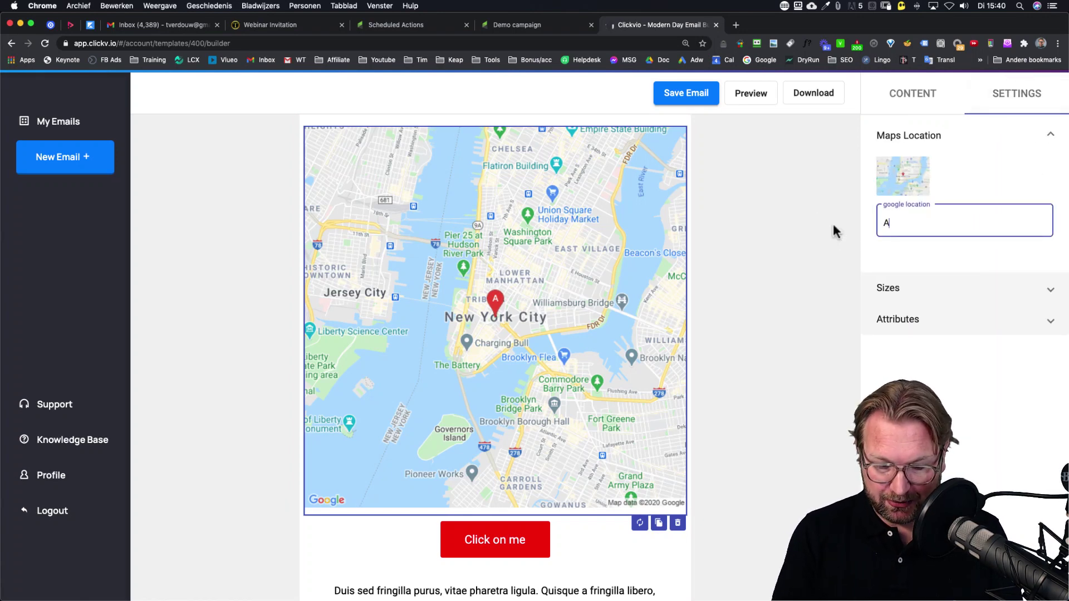
text(msterdam)
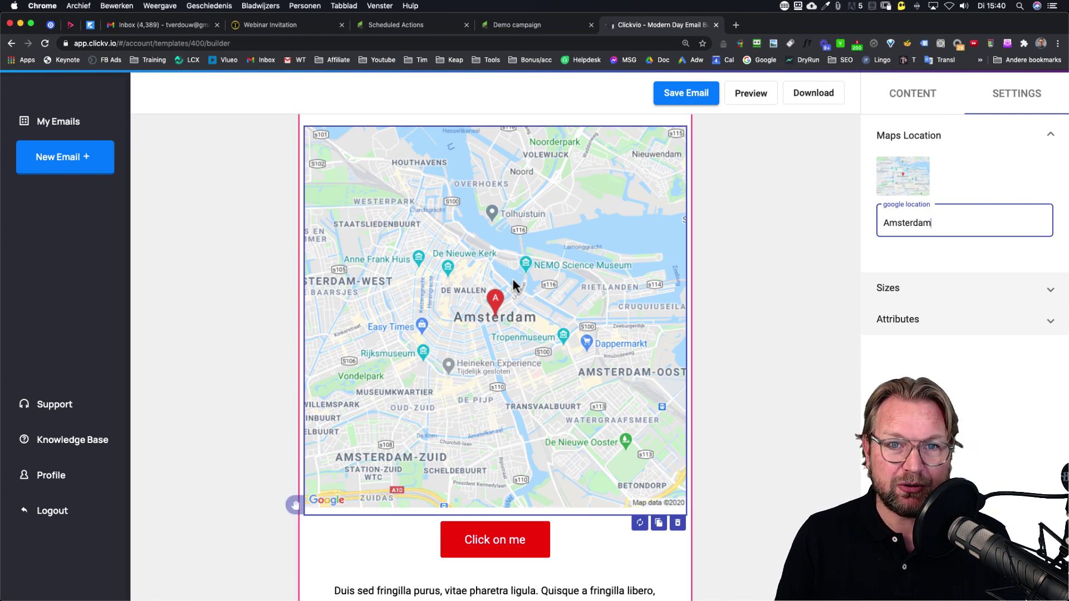
scroll(512, 284, up, 3)
scroll(513, 284, down, 3)
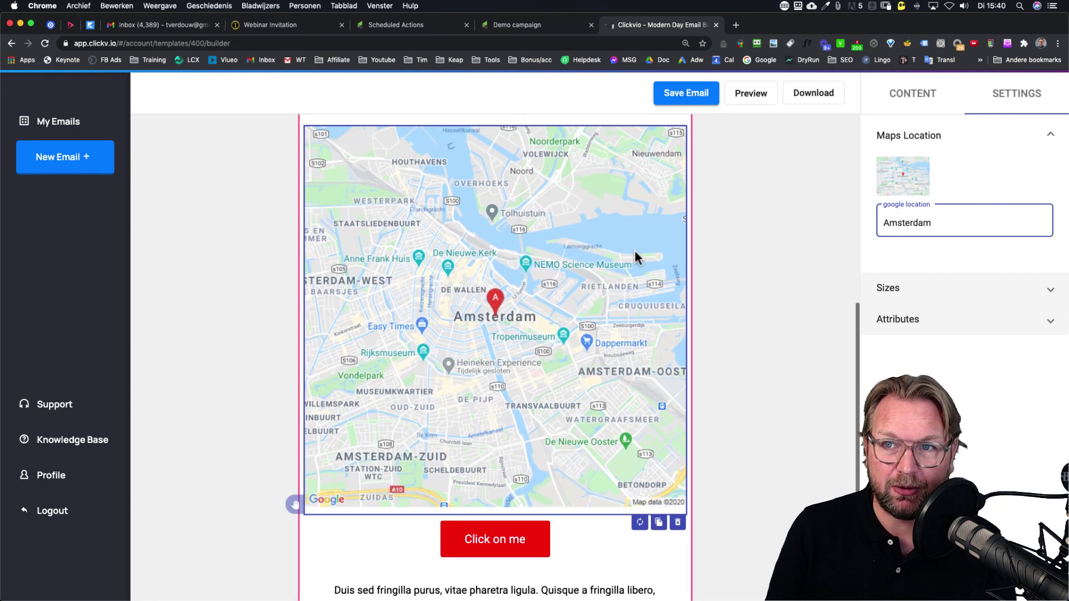
click(912, 93)
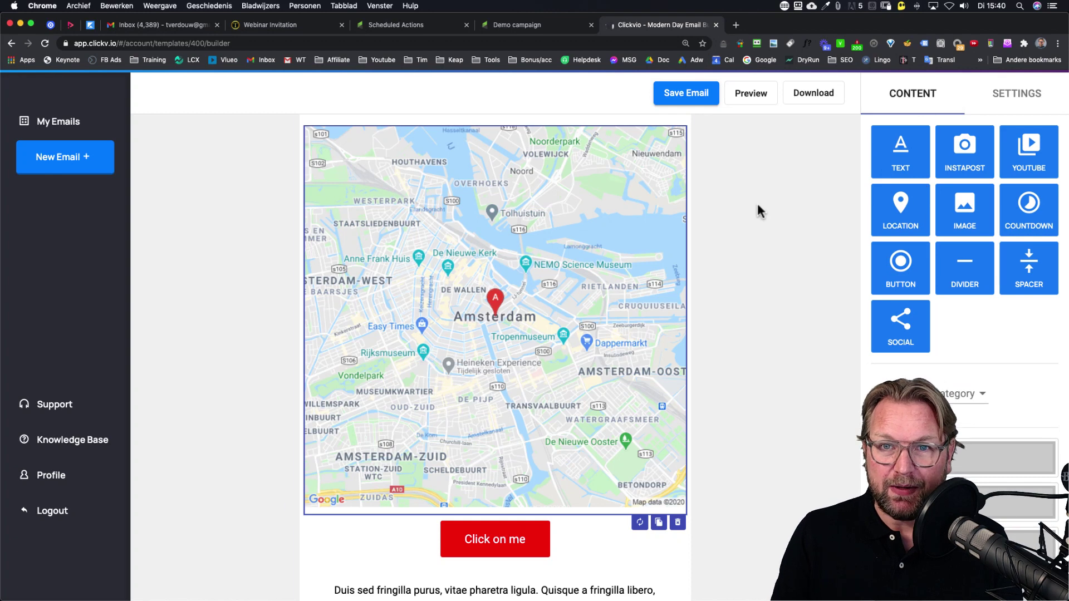
click(679, 525)
click(571, 366)
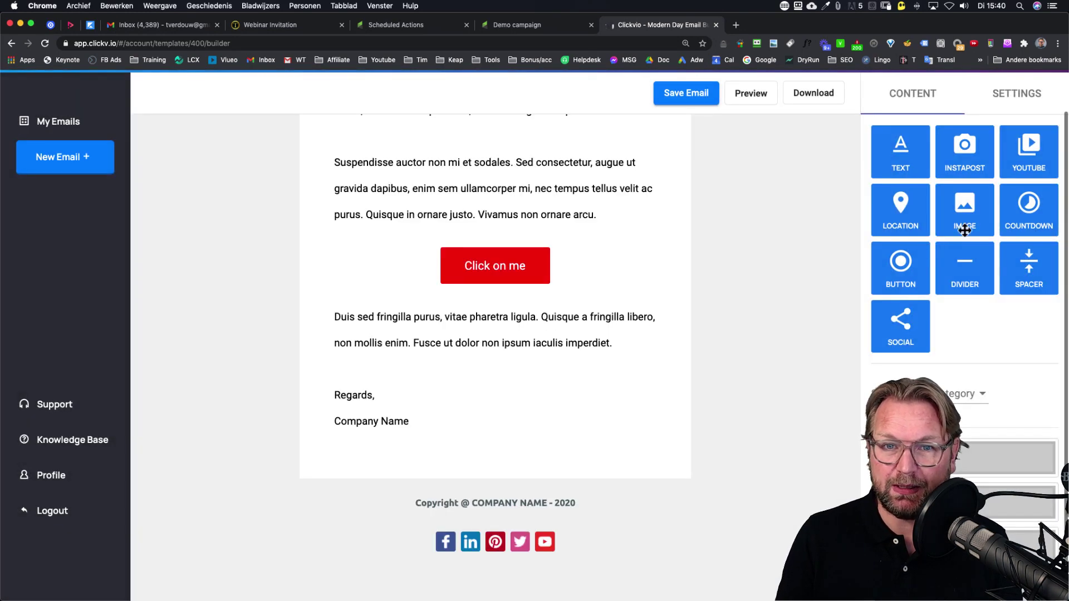
Add a countdown timer below the Click on me button ending October 29, 2020.
drag(964, 230, 518, 322)
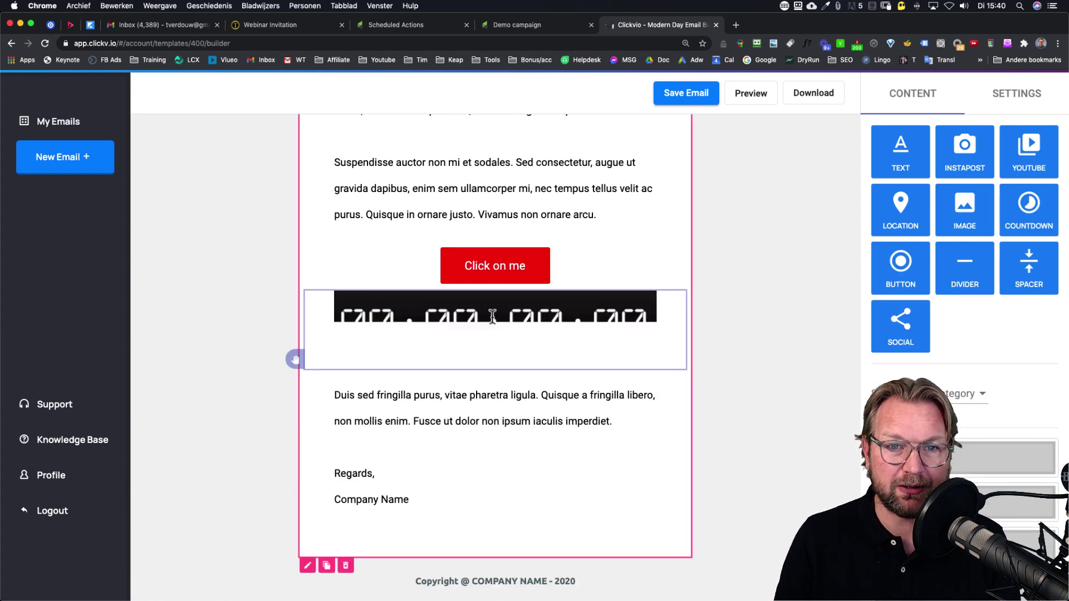
click(501, 352)
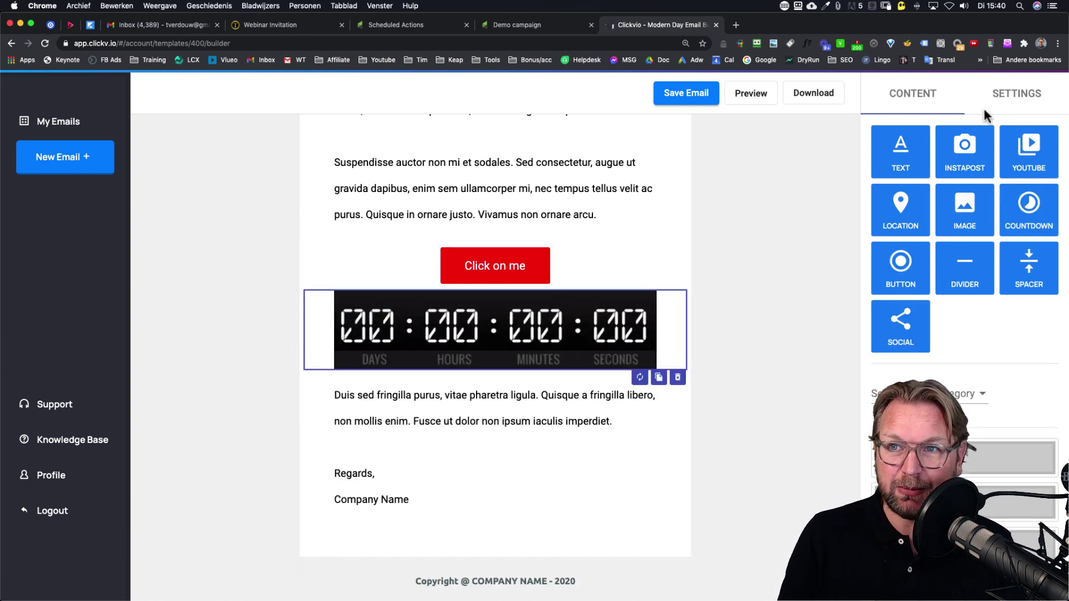
click(1016, 93)
click(1001, 173)
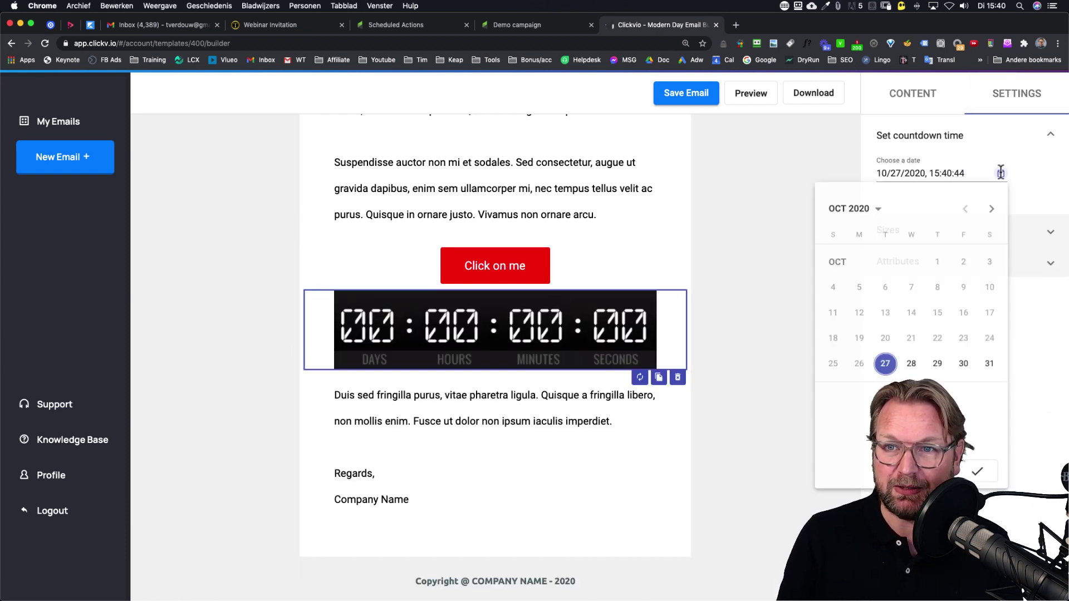
click(937, 368)
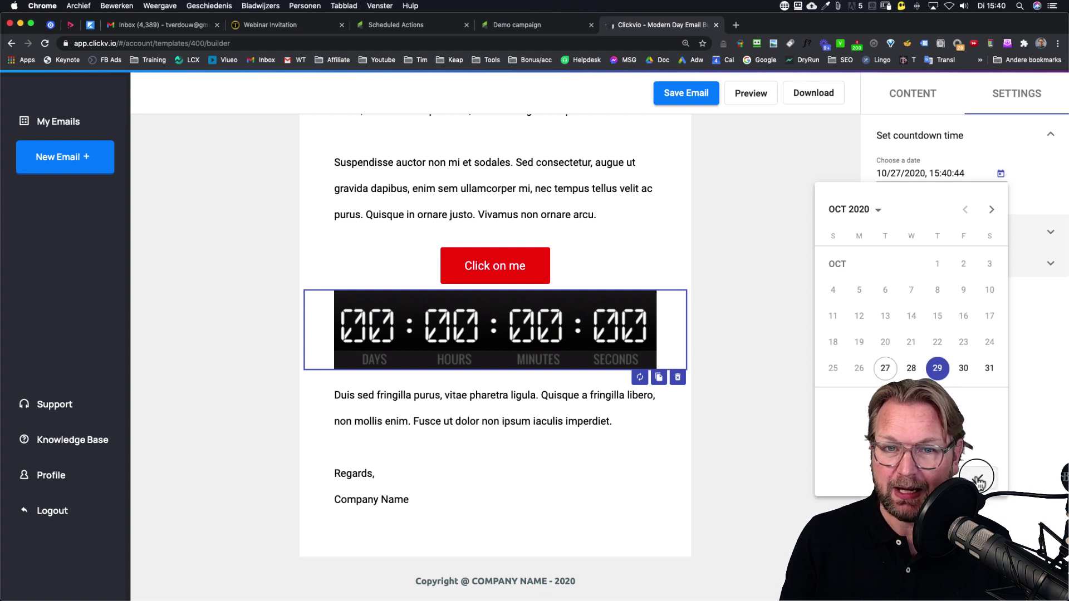
click(977, 478)
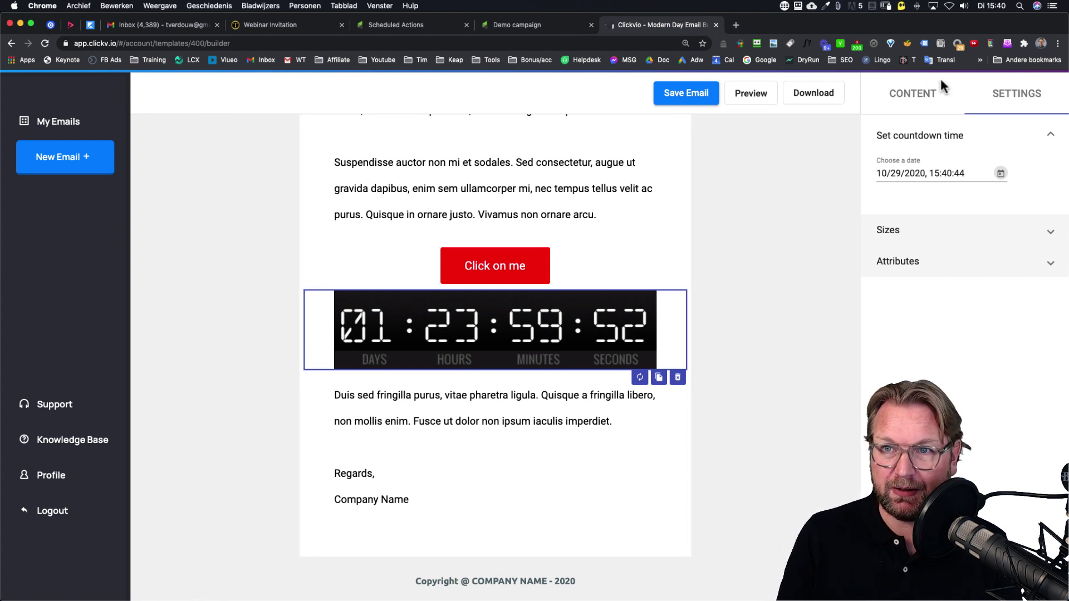
click(912, 93)
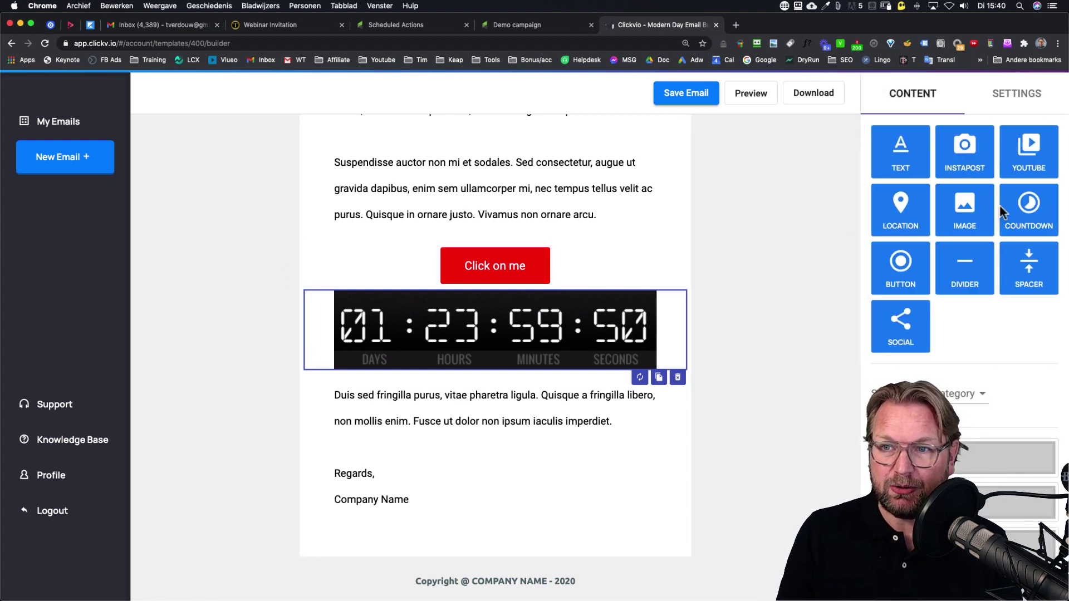
Place a SOCIAL block beneath the Company Name sign-off.
drag(900, 326, 523, 468)
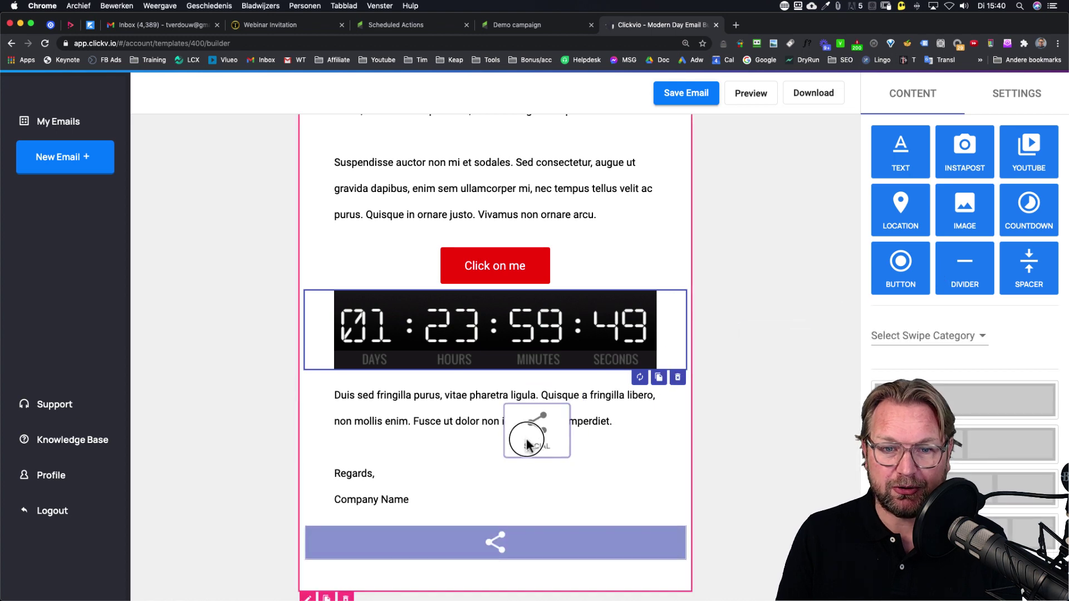
scroll(518, 475, down, 3)
scroll(516, 501, down, 1)
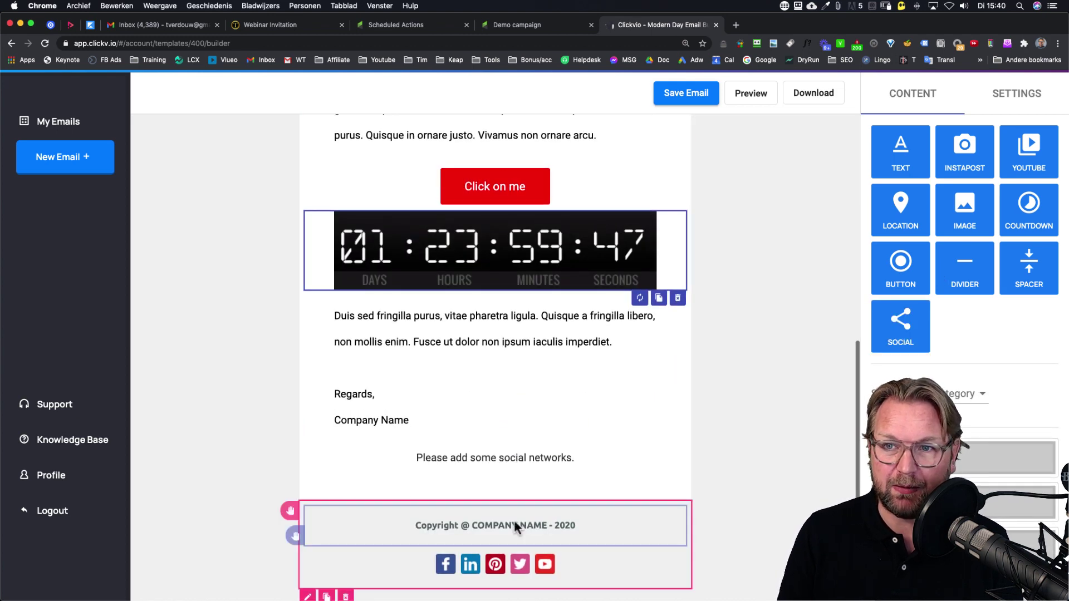
scroll(995, 249, up, 2)
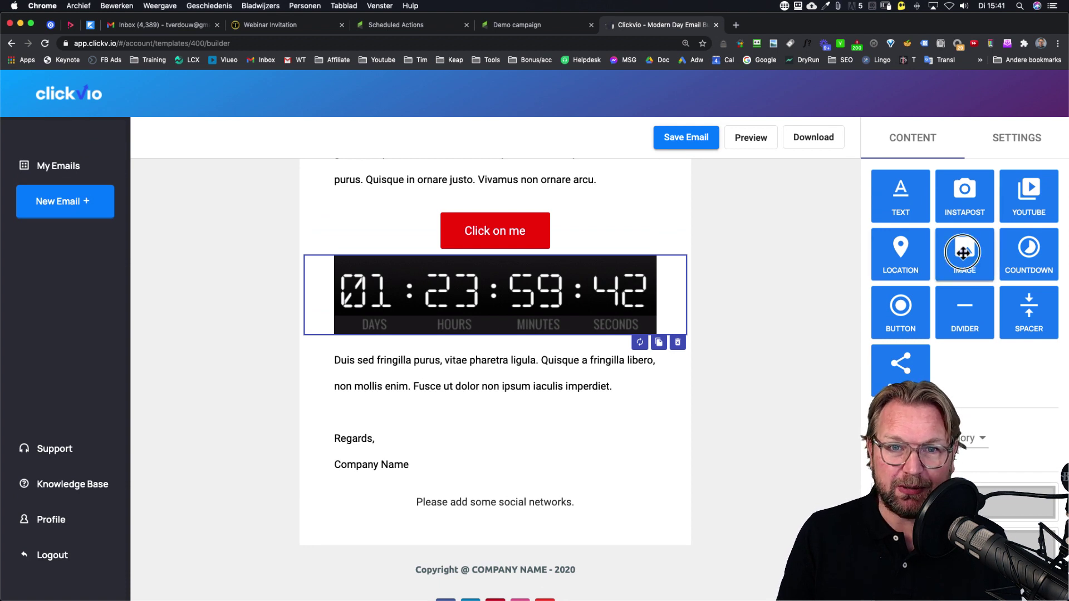
Add an image placeholder, inspect its source address, then delete it.
drag(964, 252, 534, 208)
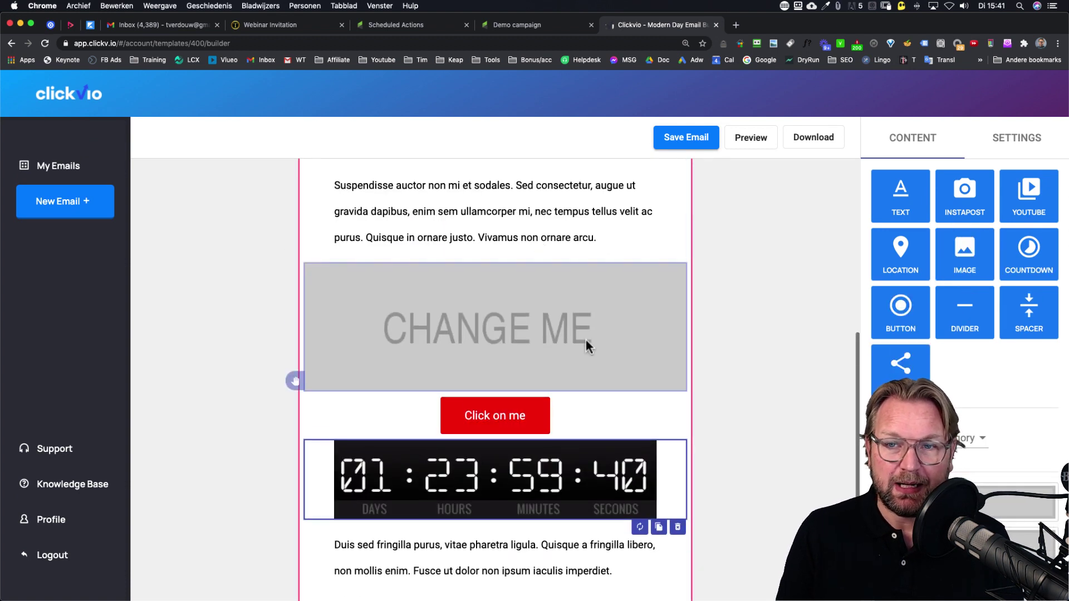
click(588, 344)
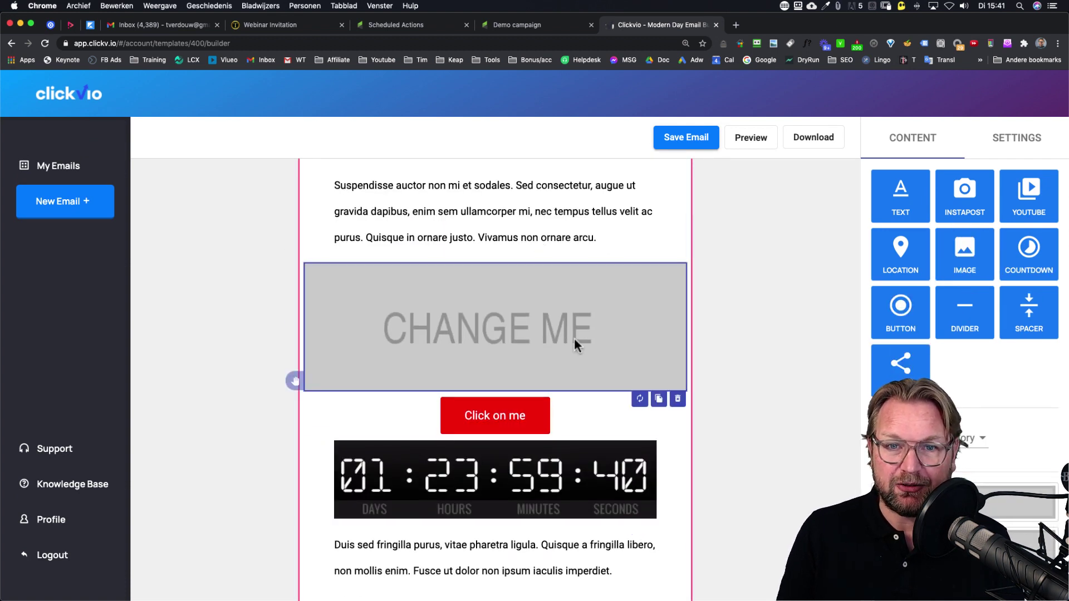
click(1005, 144)
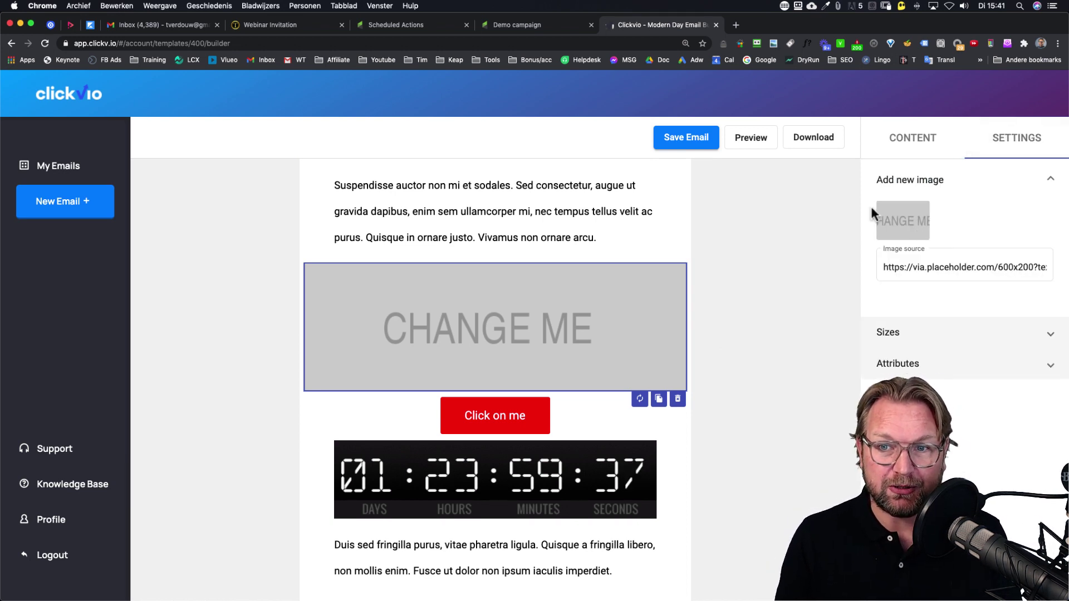
double_click(932, 267)
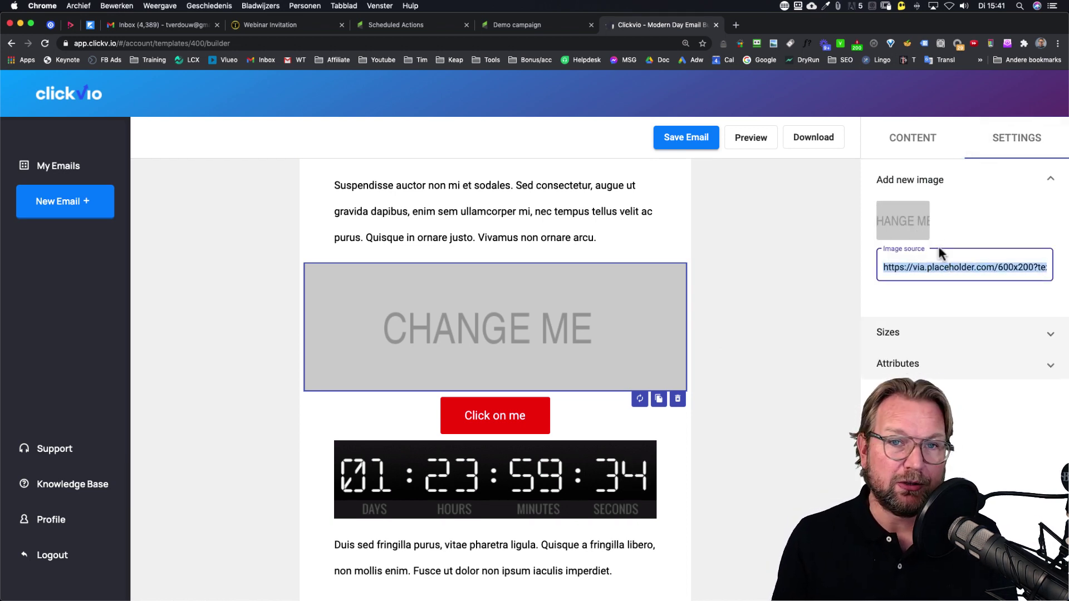
click(678, 399)
click(562, 362)
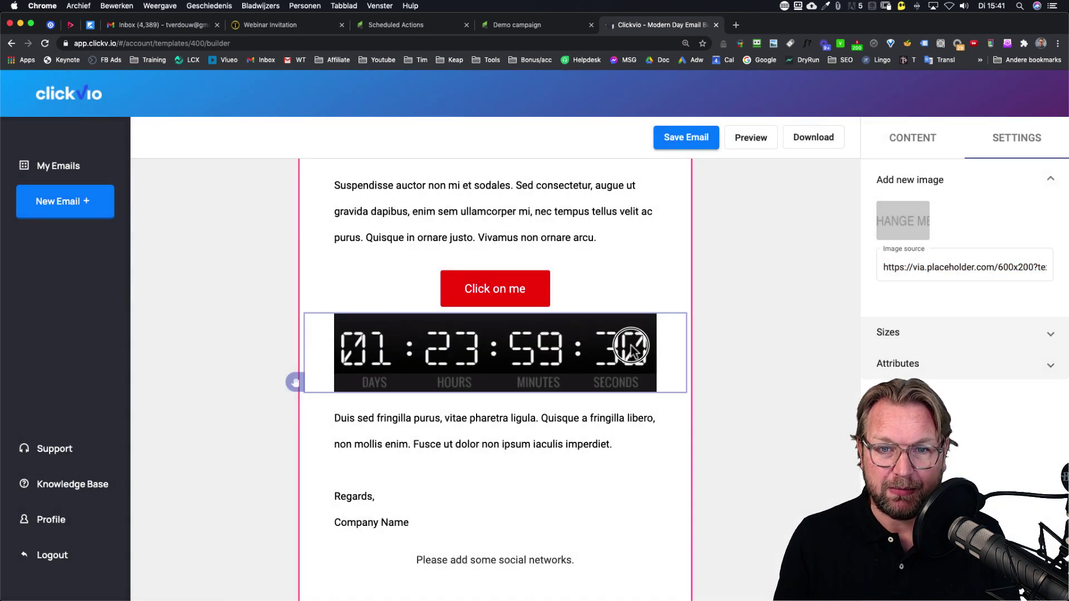
Delete the countdown timer block and confirm.
click(595, 349)
click(678, 402)
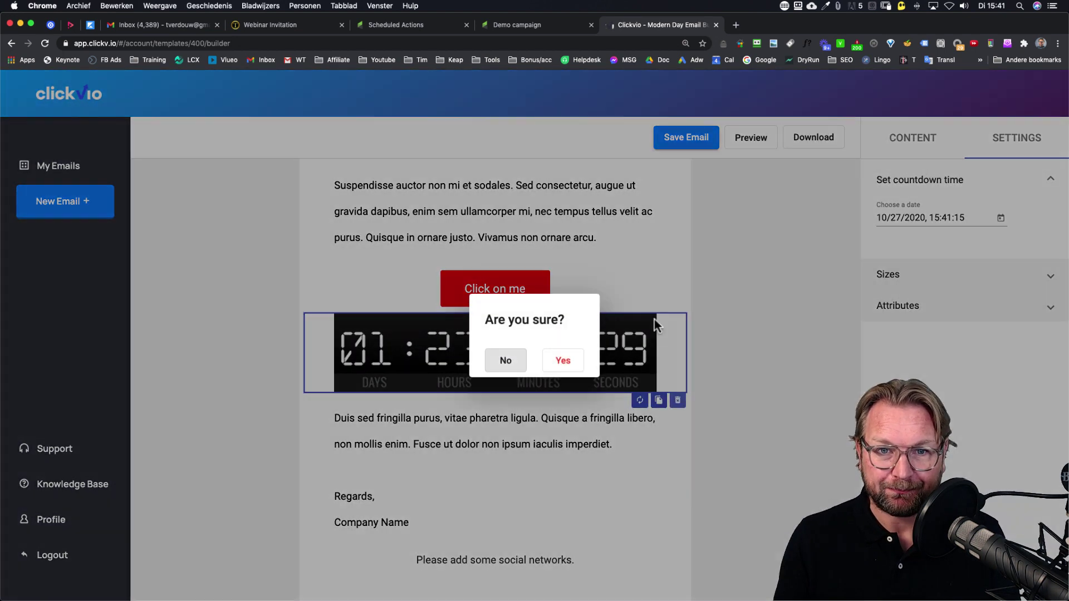
click(566, 362)
scroll(597, 286, up, 5)
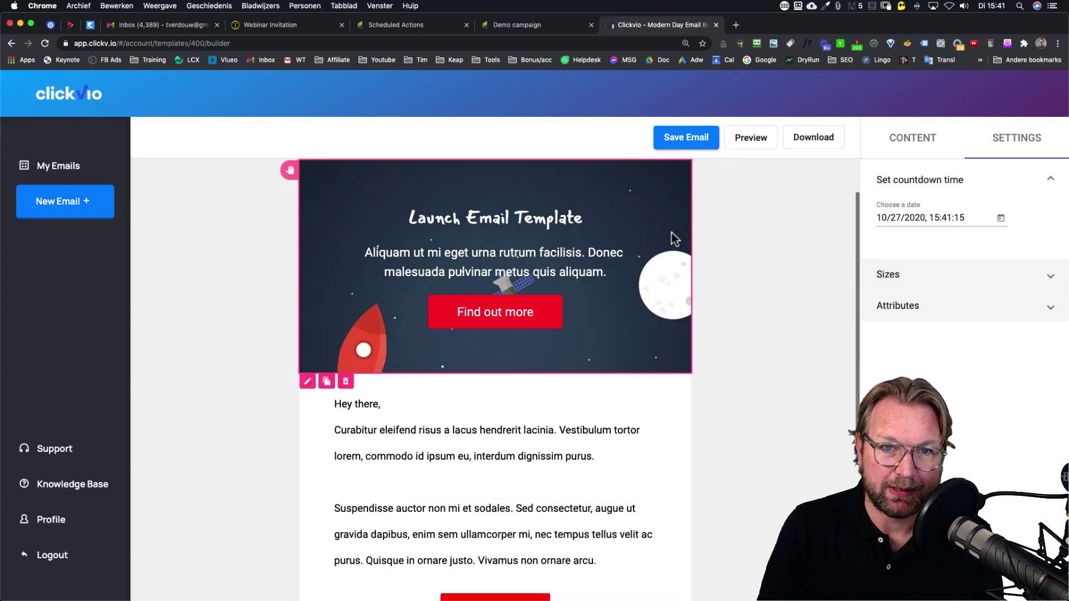
scroll(672, 232, up, 3)
scroll(546, 260, down, 5)
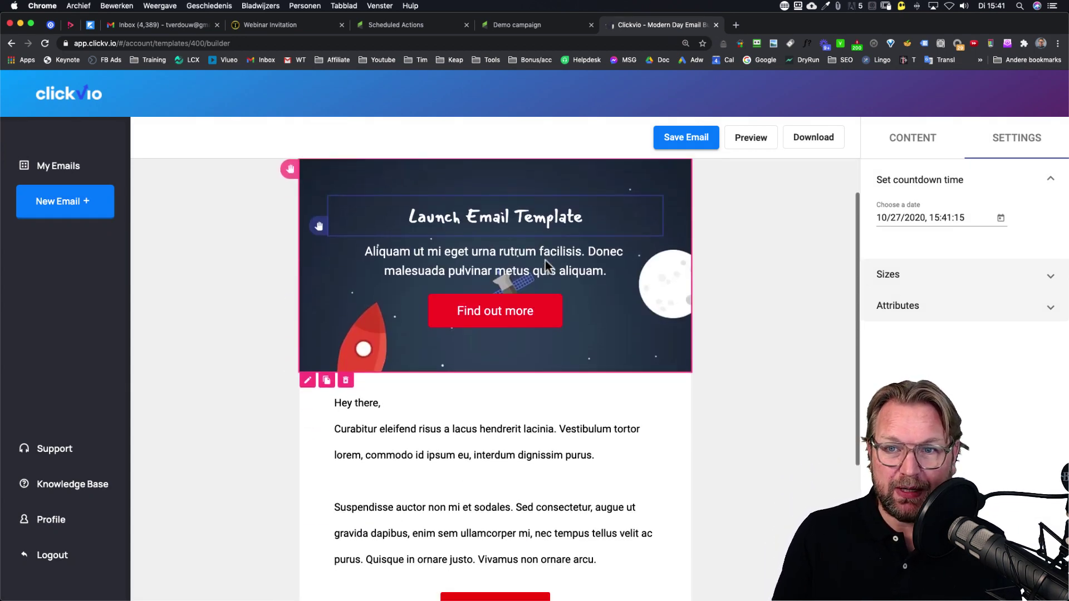
Choose the Ecom Launch swipe category and place its Sequence 1/1 copy in the body.
click(913, 138)
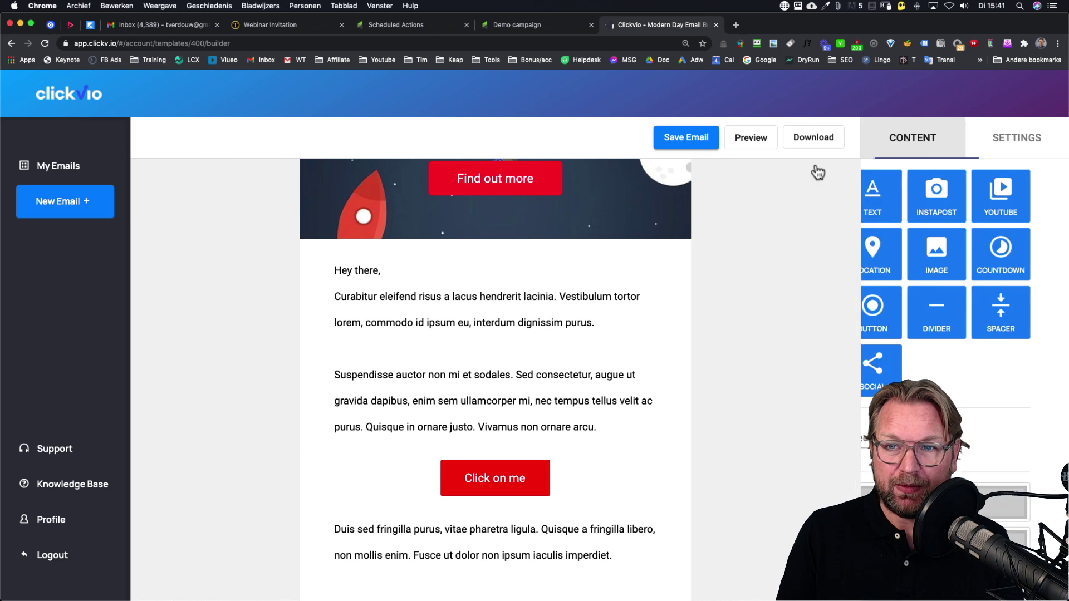
scroll(990, 393, down, 3)
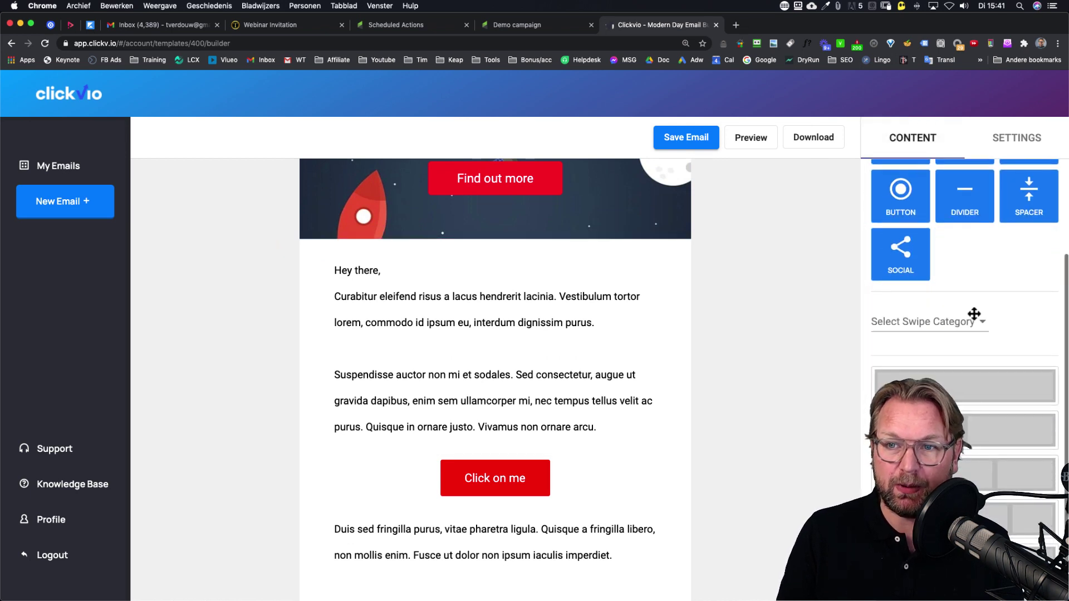
click(971, 320)
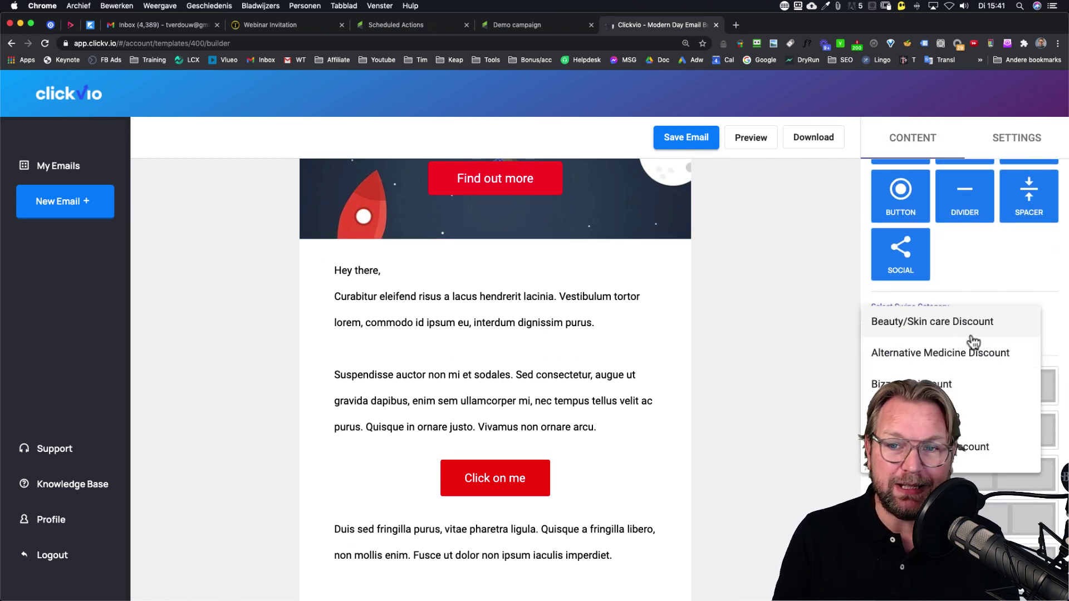
scroll(925, 369, down, 1)
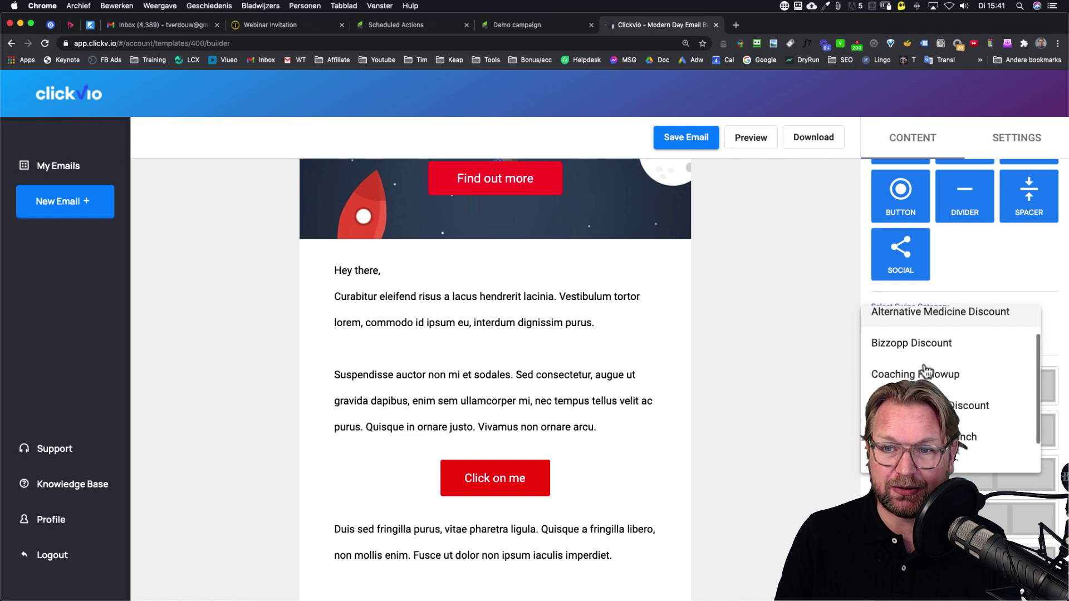
scroll(926, 369, down, 2)
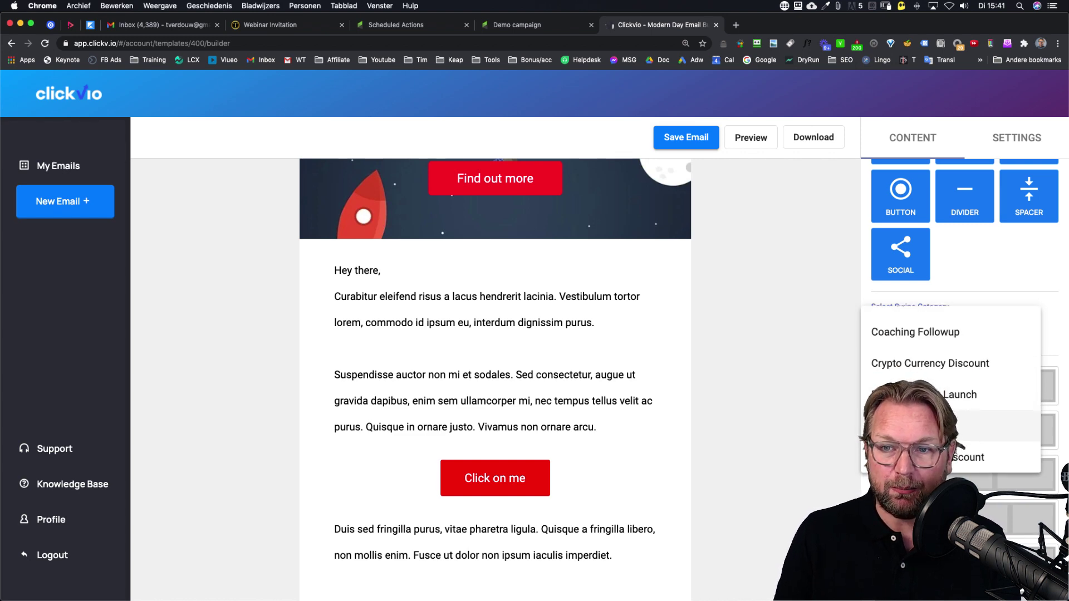
click(965, 426)
scroll(969, 365, down, 2)
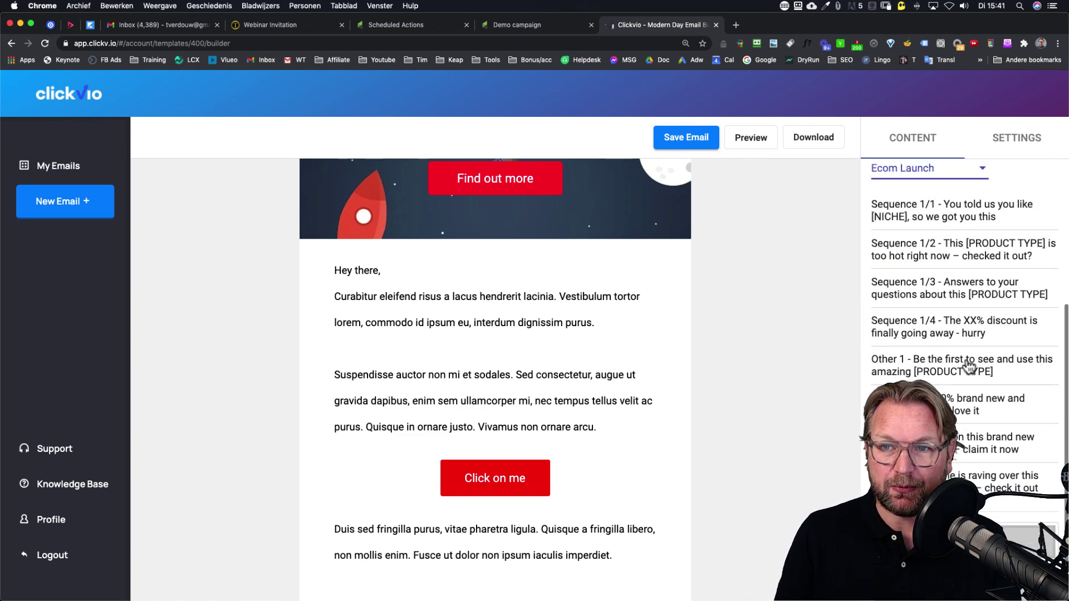
scroll(969, 364, up, 2)
drag(959, 284, 546, 305)
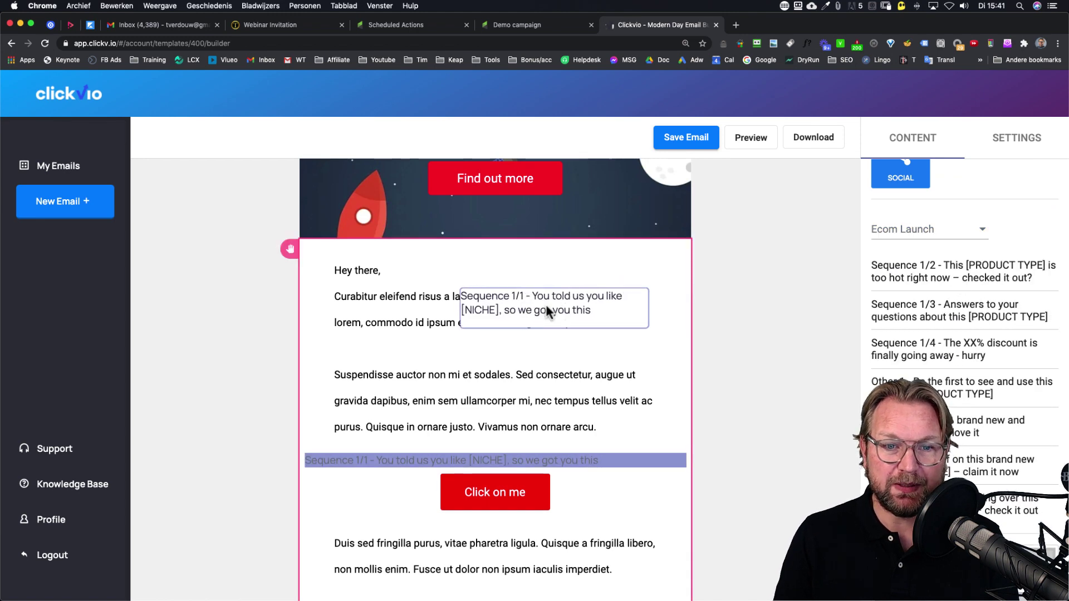
scroll(528, 380, down, 3)
scroll(527, 381, down, 3)
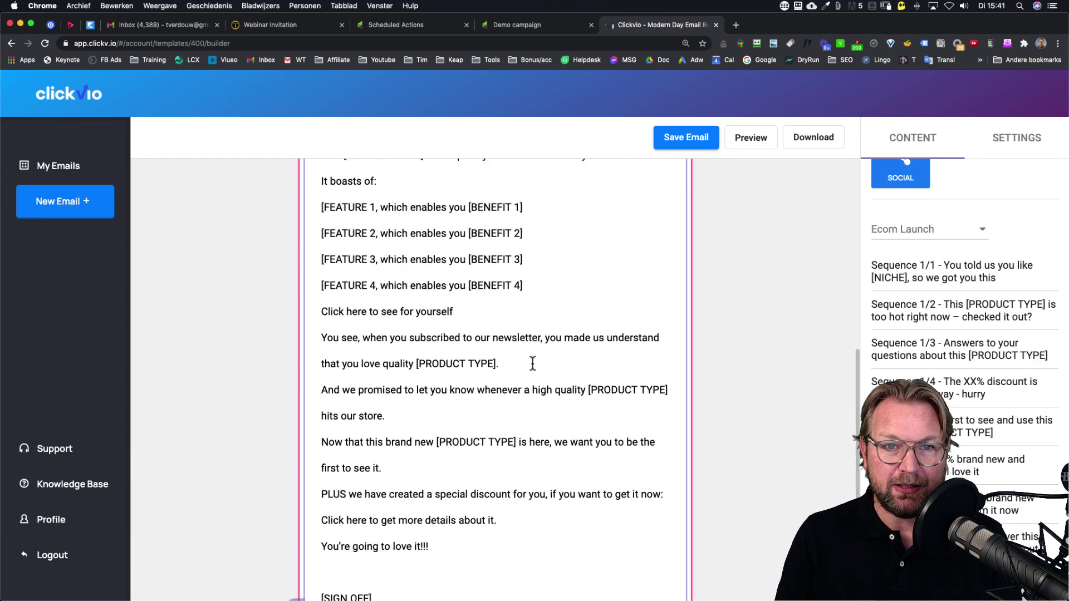
scroll(528, 381, down, 2)
scroll(531, 365, up, 3)
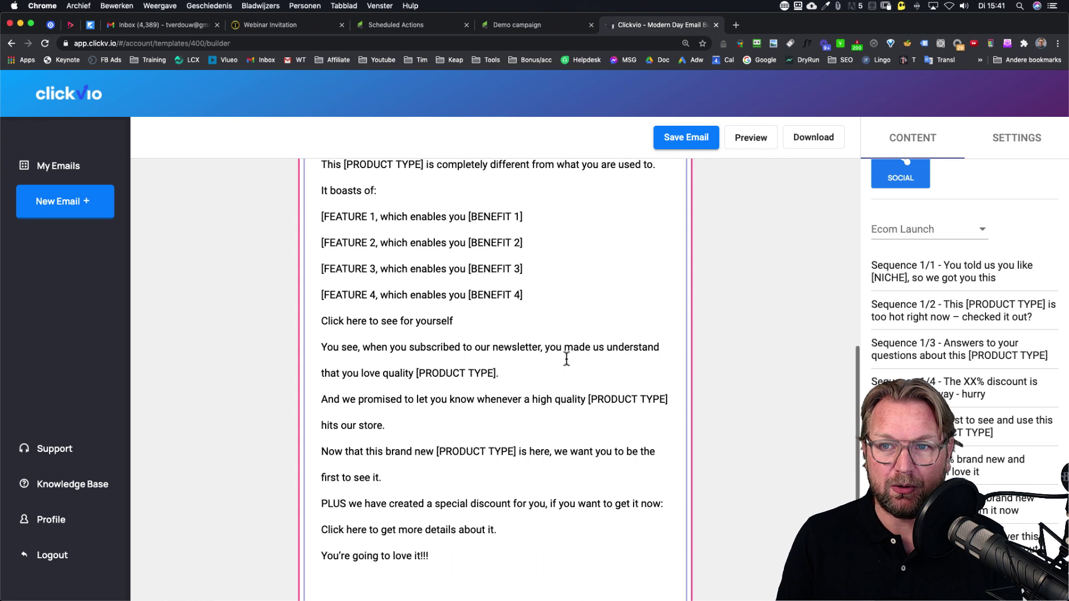
click(980, 231)
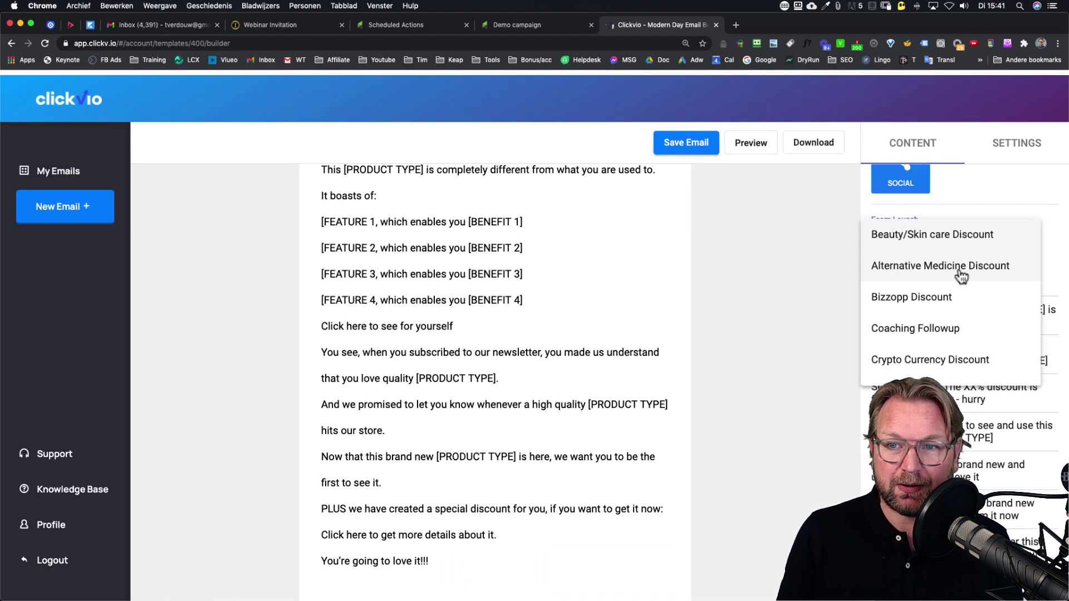
click(511, 355)
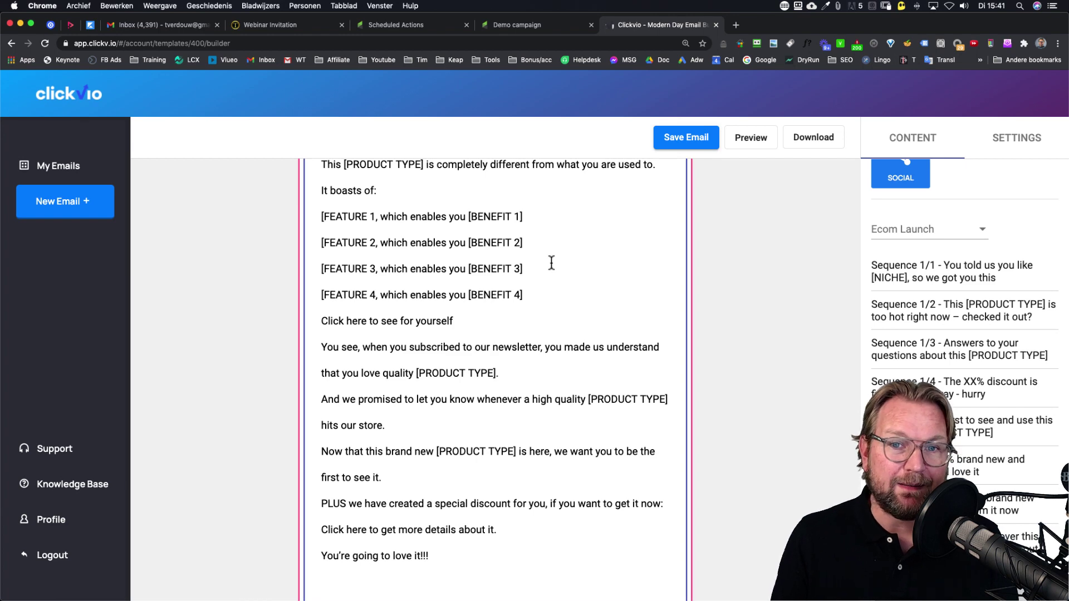
scroll(550, 265, up, 4)
scroll(549, 264, up, 2)
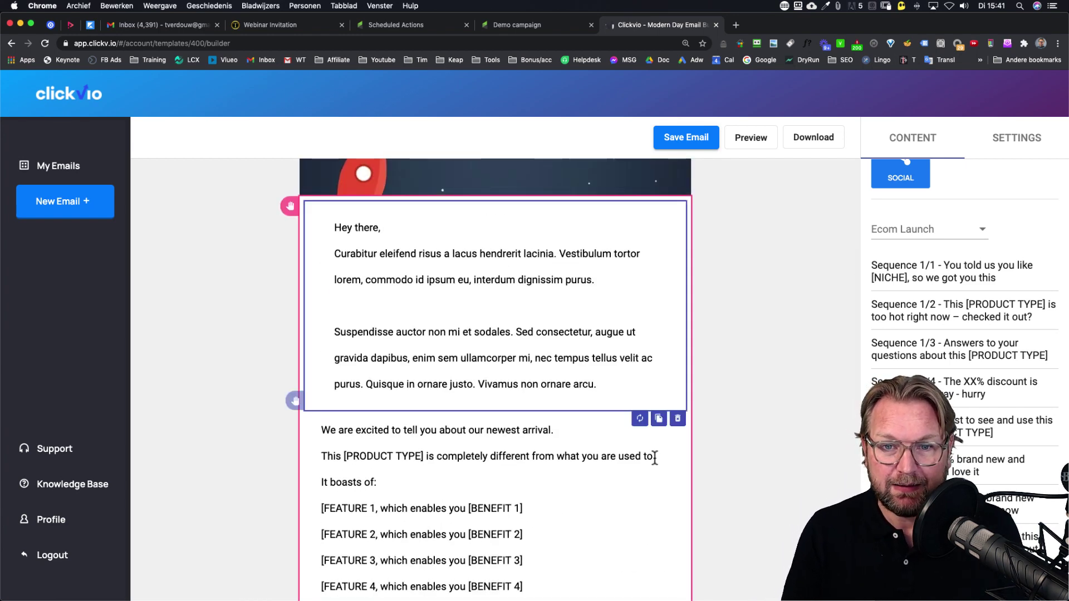
click(655, 459)
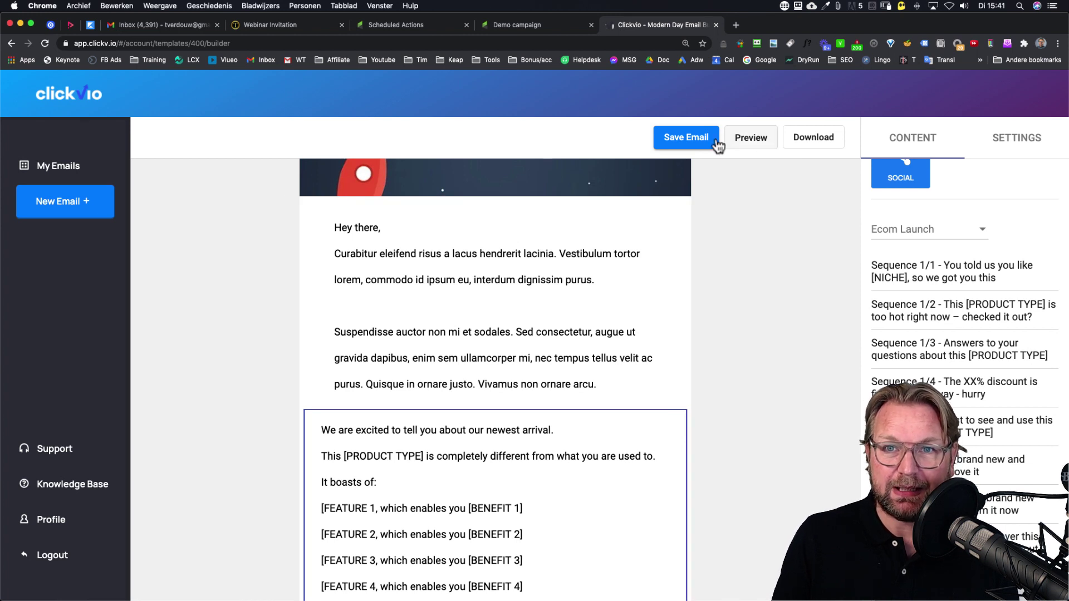
Save the Demo email and download it in HTML format.
click(696, 142)
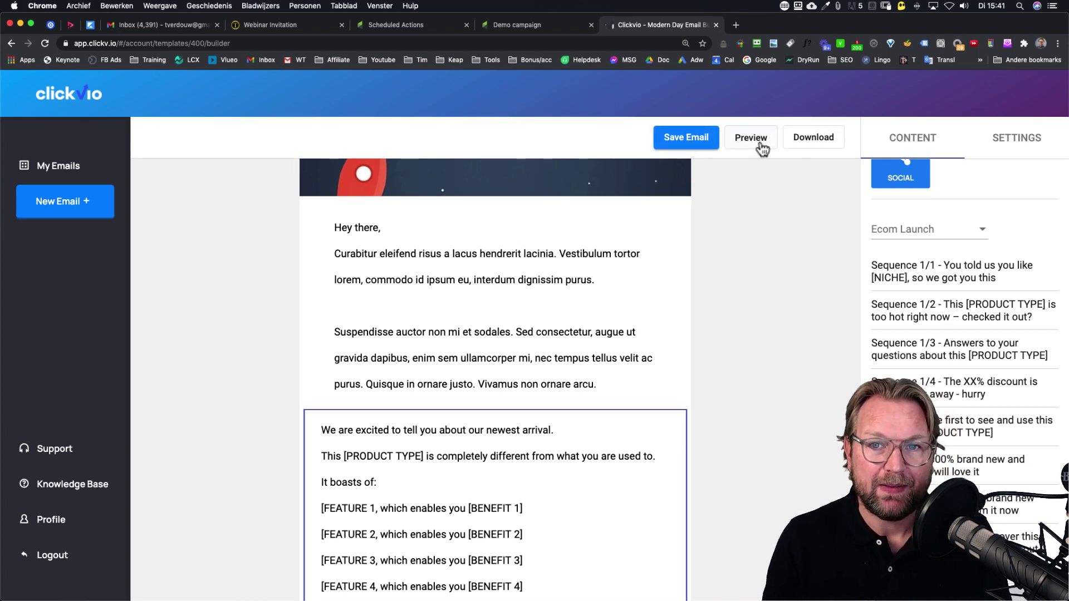
click(816, 141)
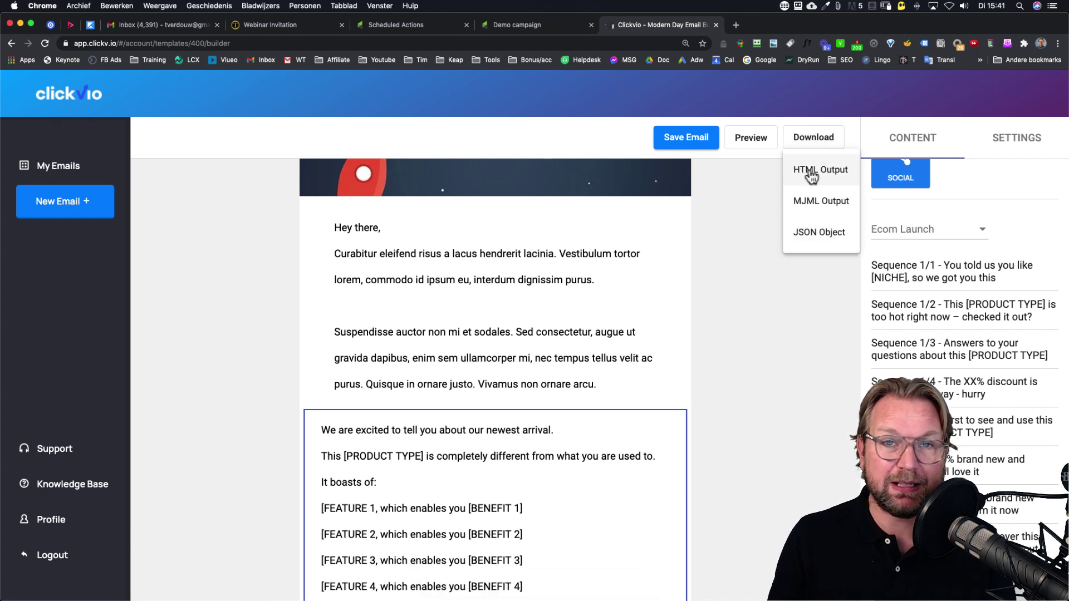
click(810, 173)
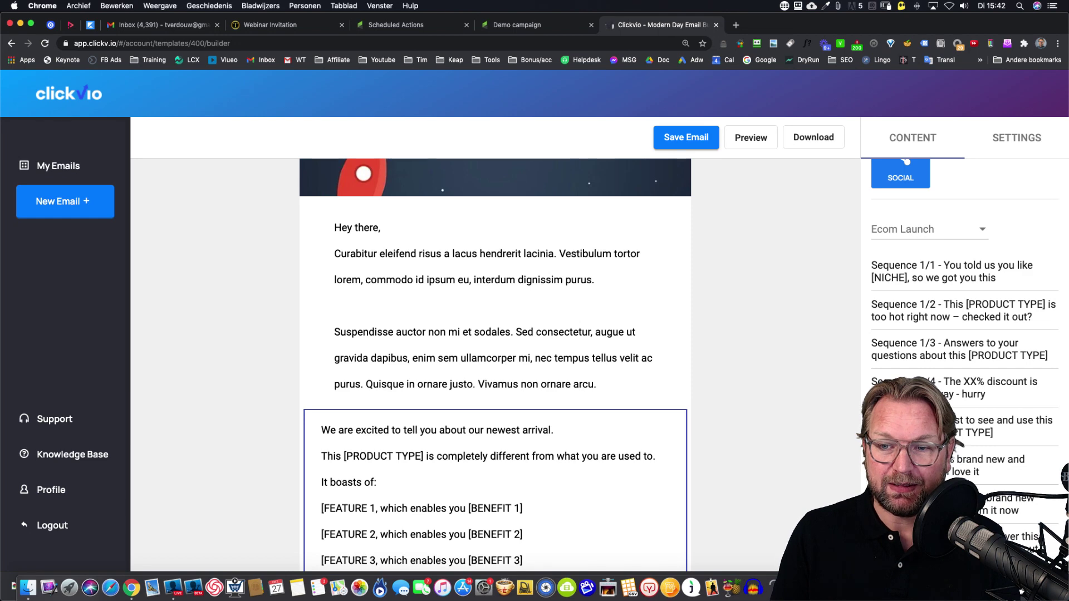
Open ngb-template (2).html in Chrome and copy its entire page source.
click(1021, 589)
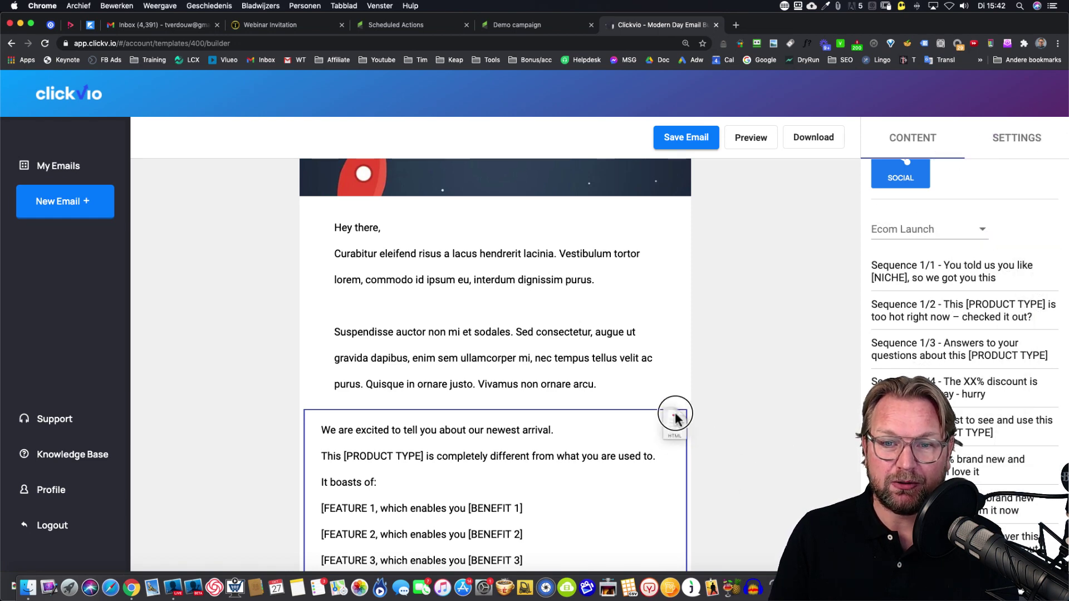
drag(952, 378, 668, 408)
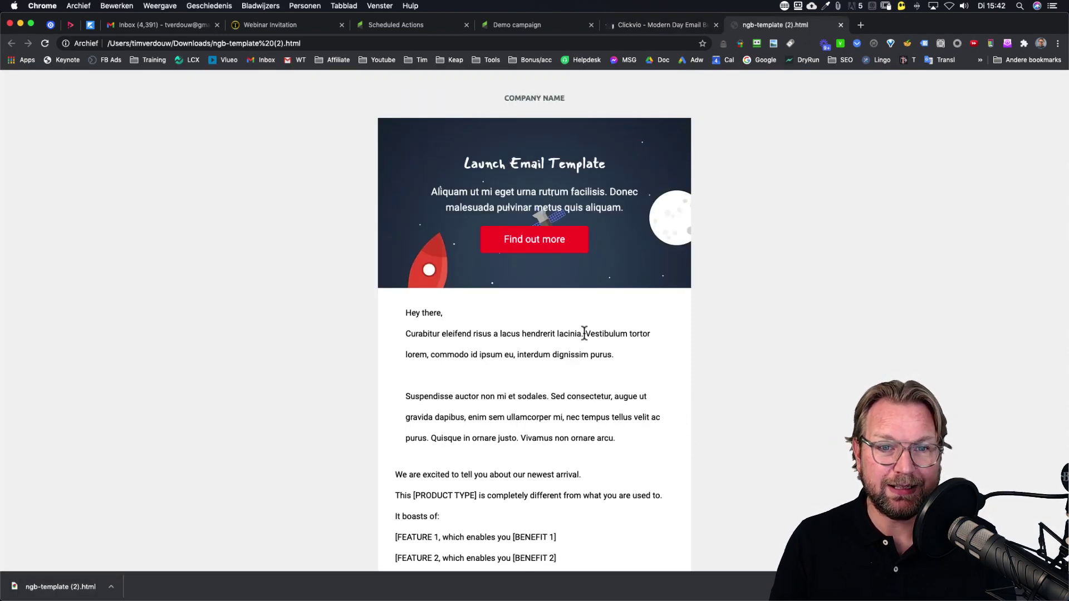
scroll(584, 334, down, 5)
scroll(647, 298, up, 5)
scroll(648, 297, down, 10)
scroll(648, 297, up, 10)
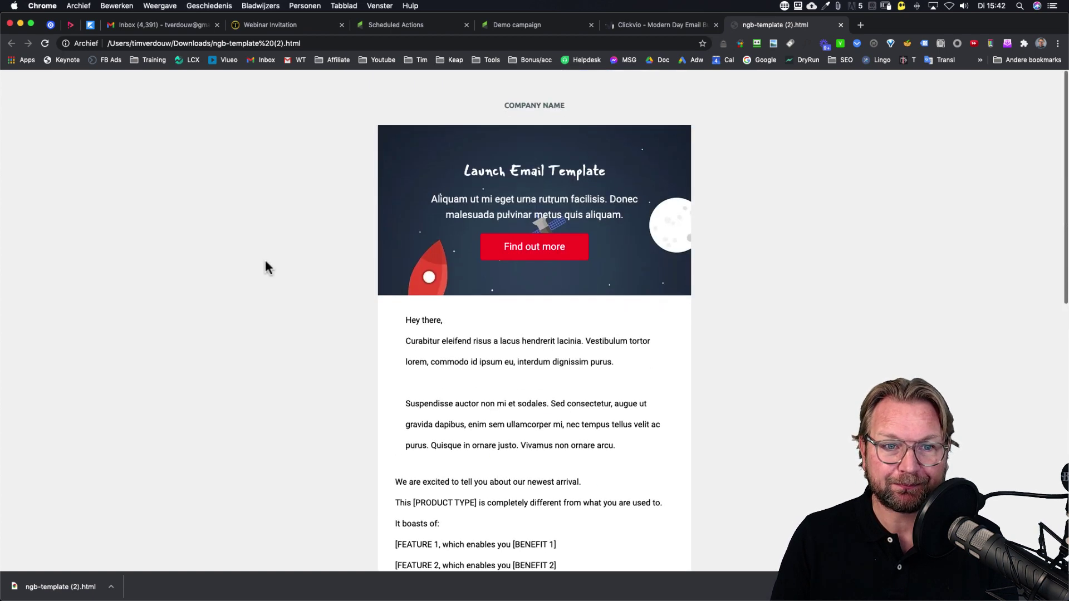
scroll(268, 266, down, 1)
right_click(265, 257)
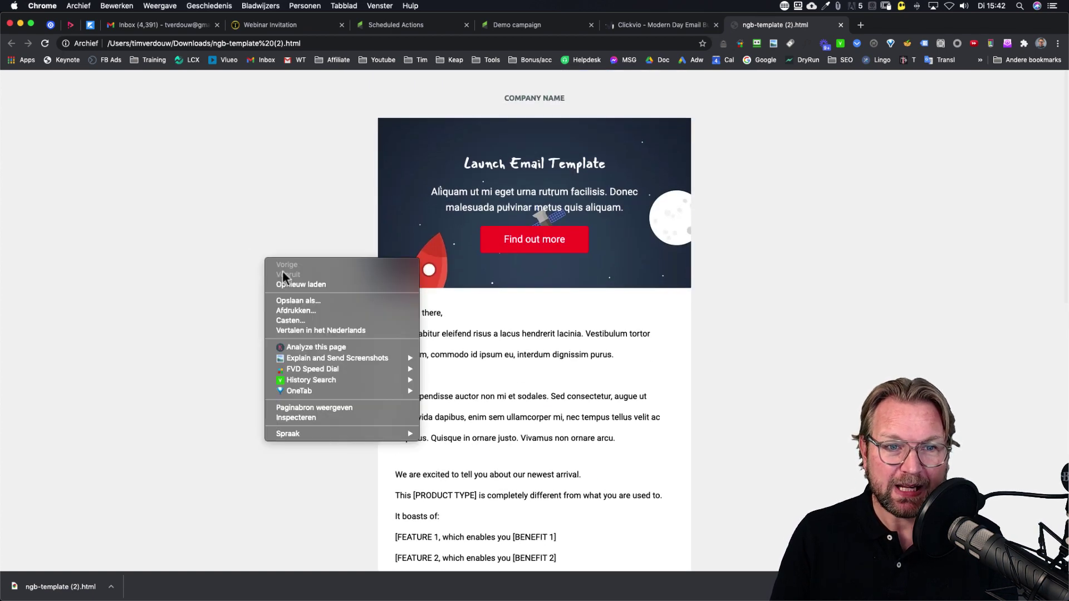
click(314, 408)
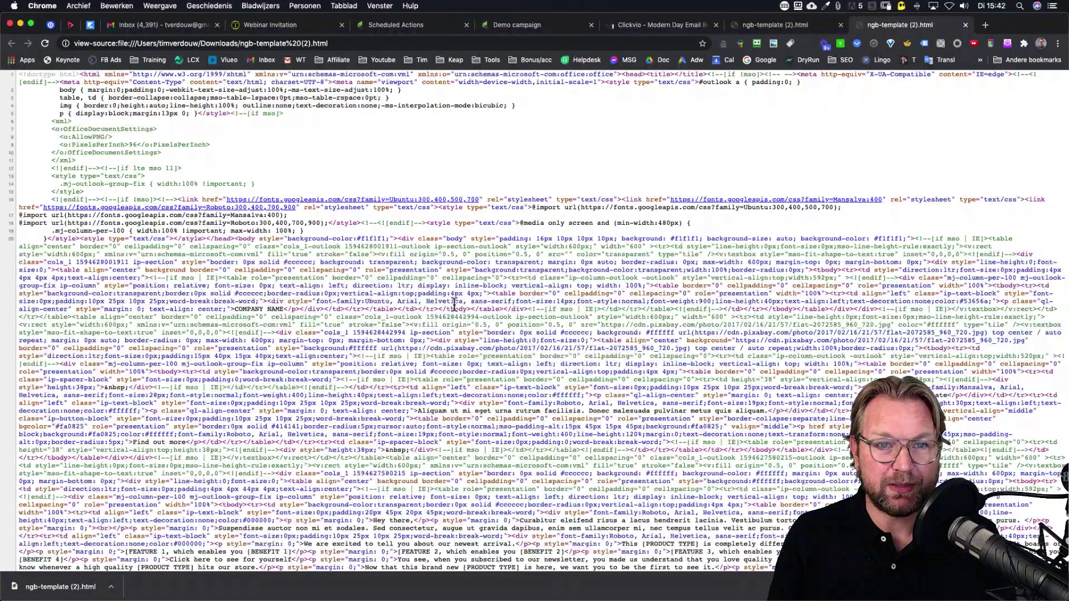
key(super+a)
right_click(456, 306)
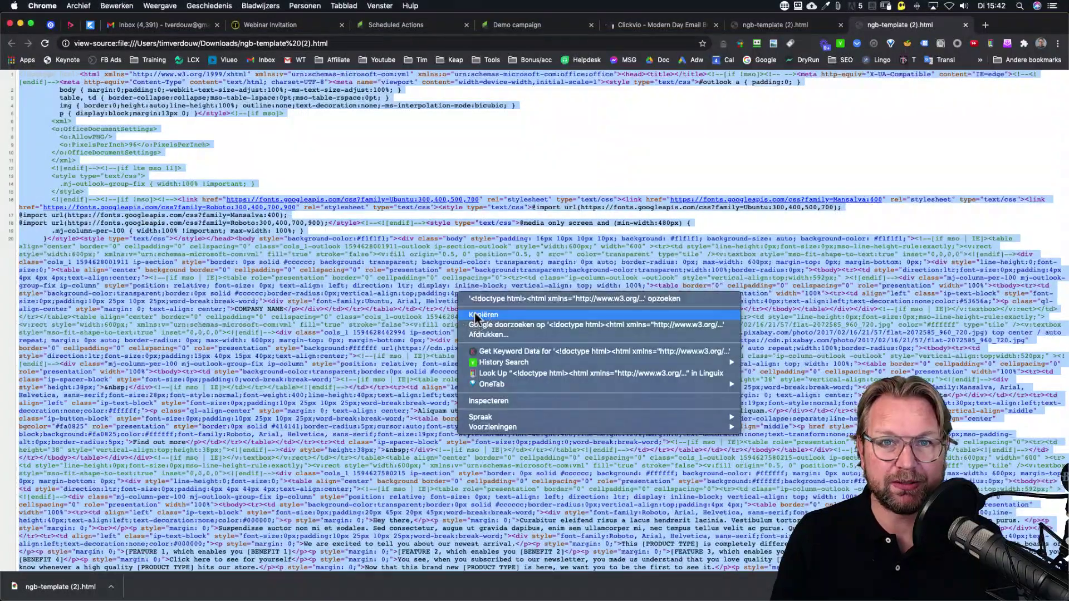
click(477, 315)
Add a sequence to the Demo campaign canvas and open it.
click(549, 24)
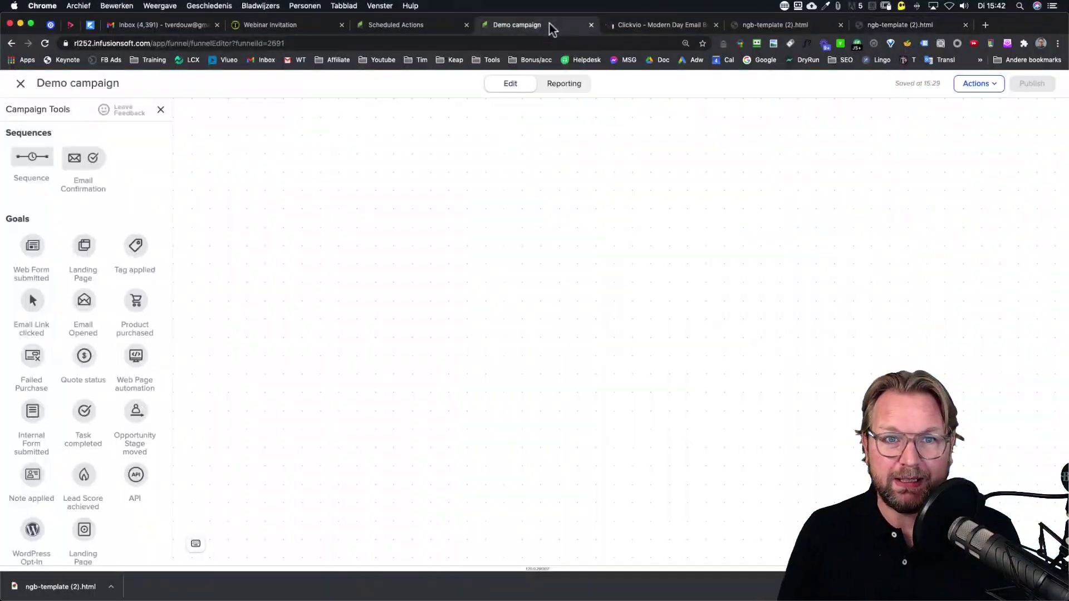
drag(31, 157, 442, 213)
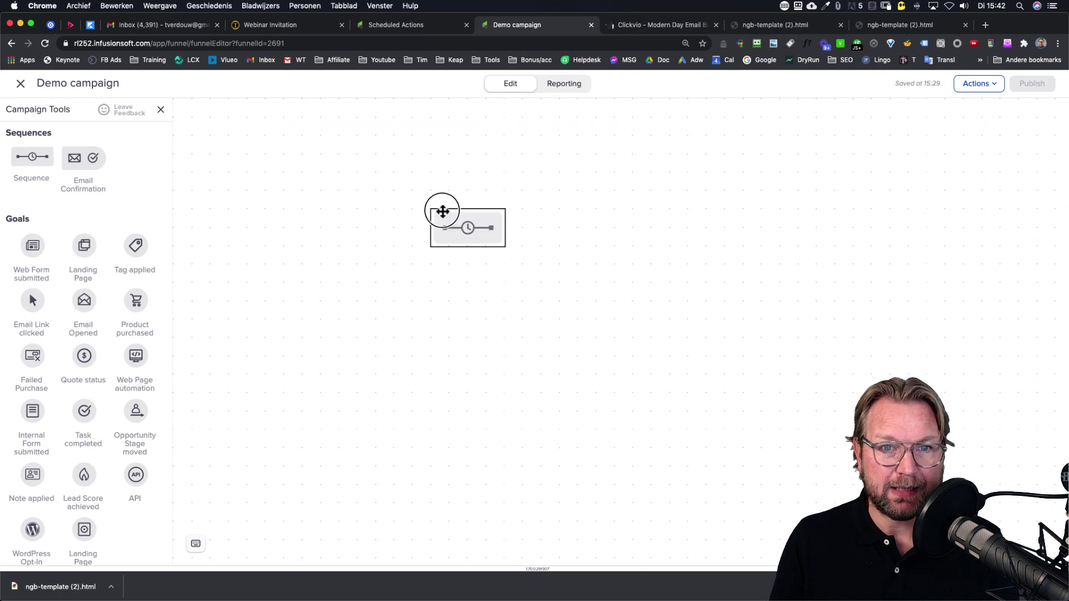
double_click(469, 240)
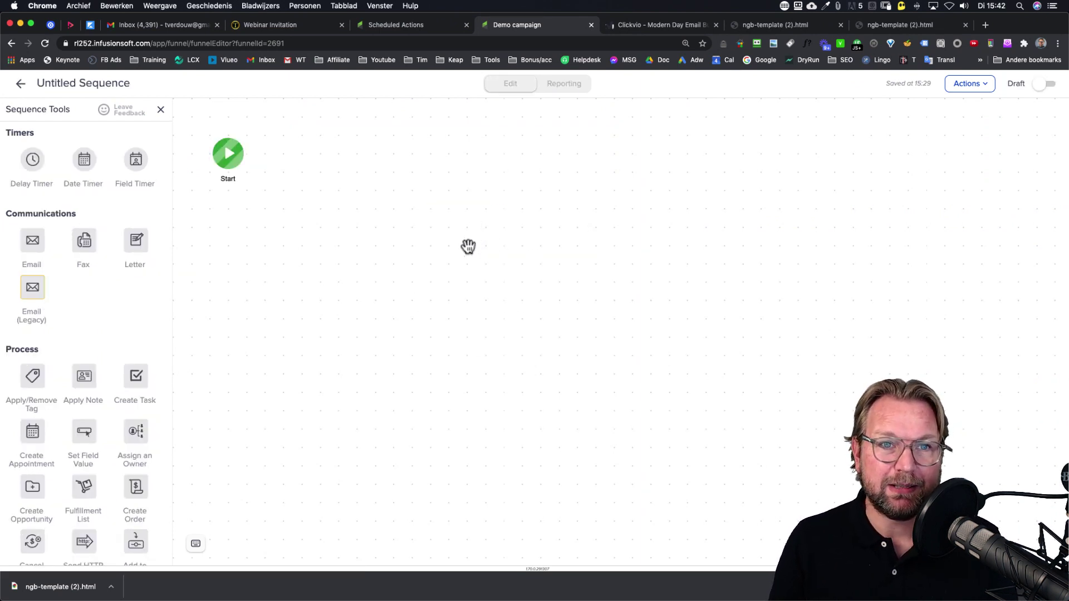
Add an email step to the sequence and create it as an HTML email.
mouse_move(32, 242)
mouse_down()
mouse_move(190, 238)
mouse_move(339, 155)
mouse_up()
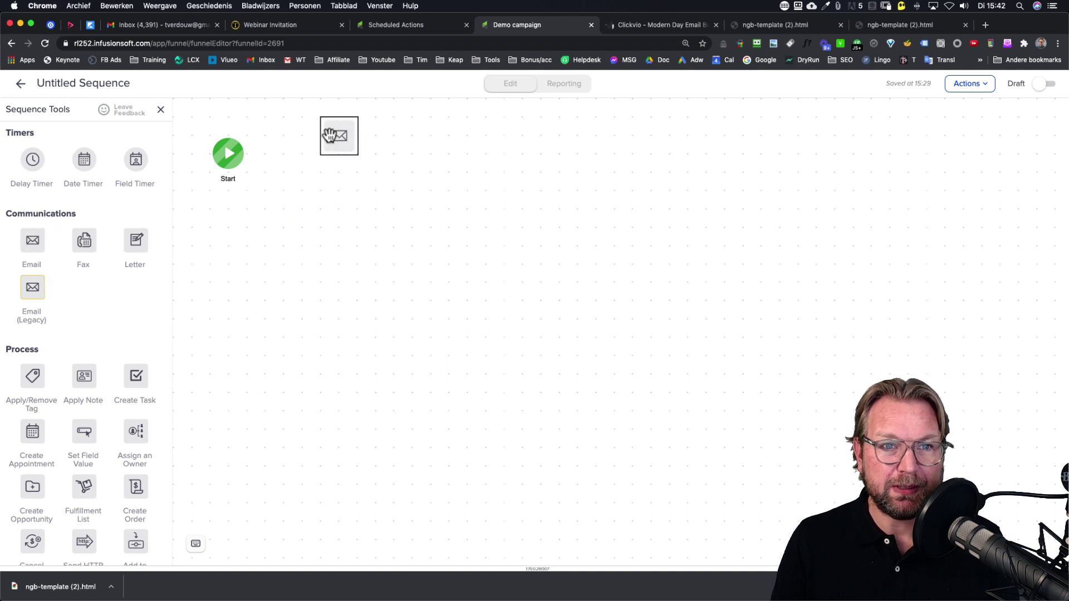
double_click(339, 159)
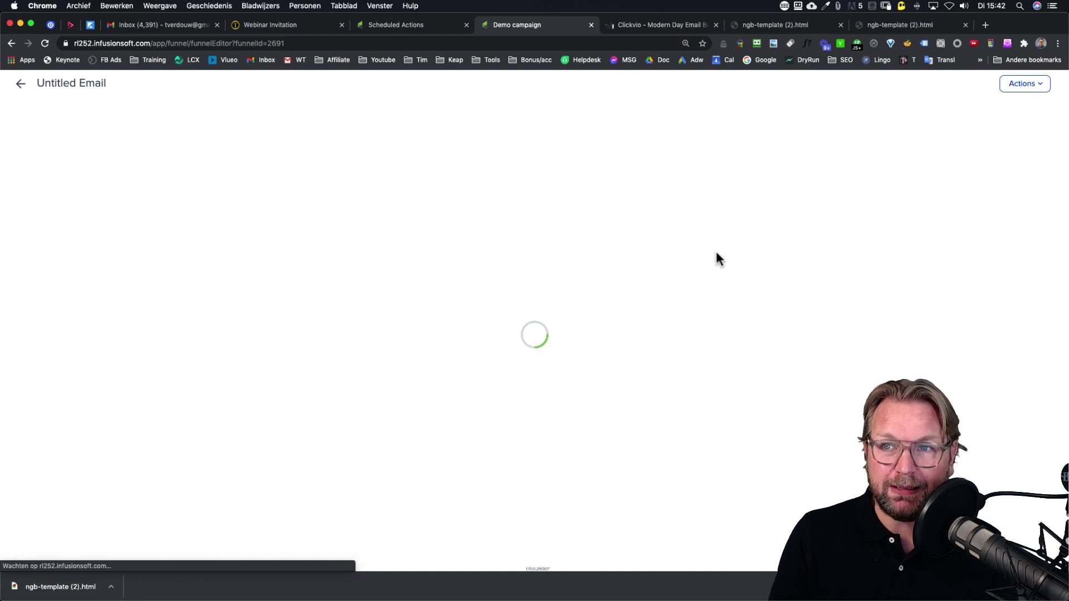
click(1025, 82)
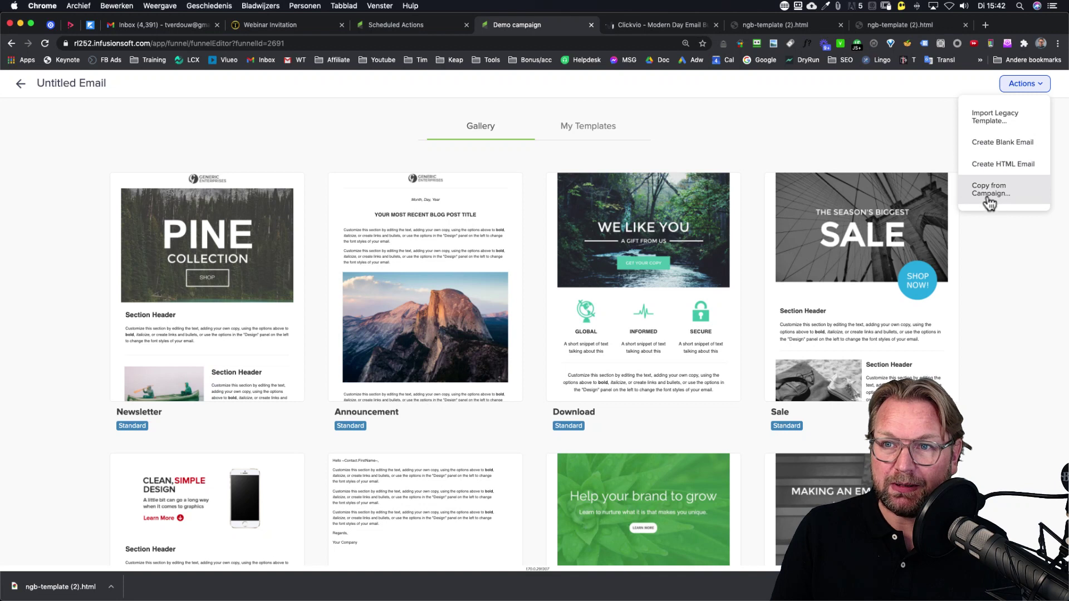
click(993, 167)
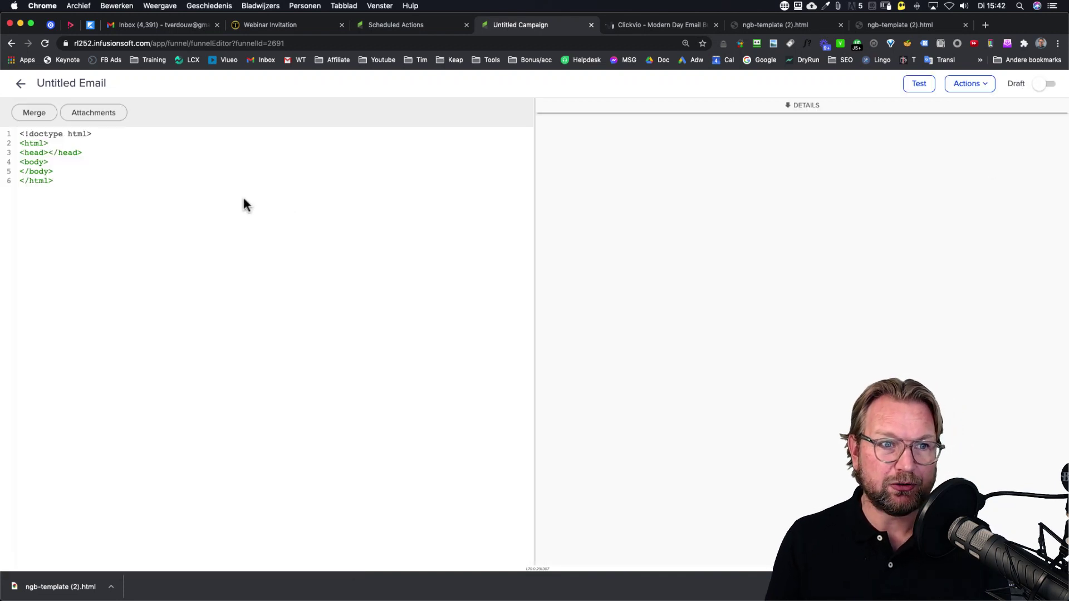
Replace the email's default code with the copied ClickVio Launch template HTML.
key(super+a)
key(BackSpace)
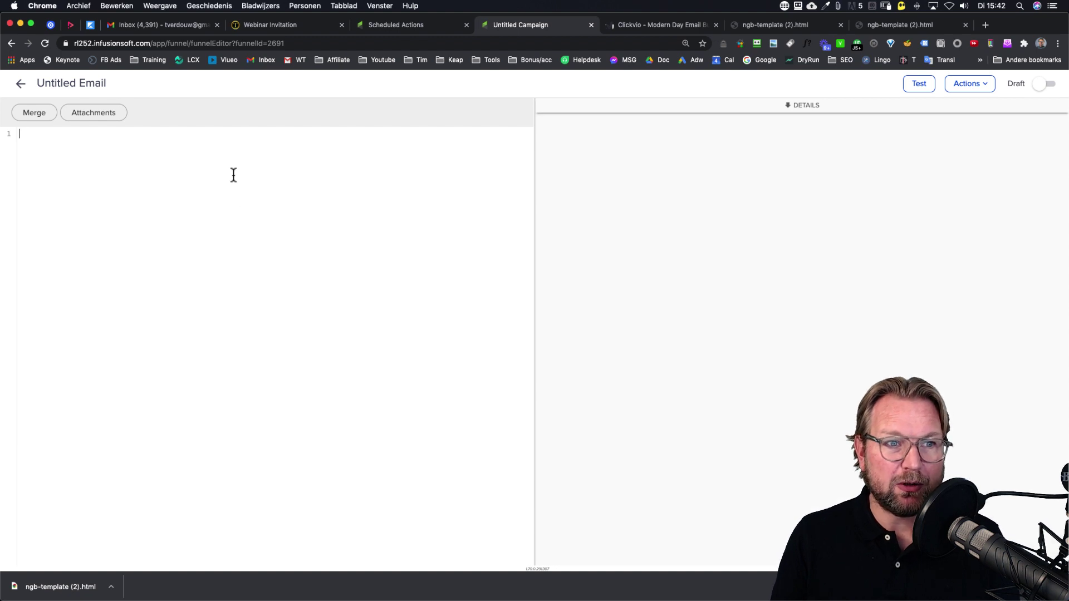
key(super+v)
scroll(796, 351, down, 2)
scroll(795, 351, down, 3)
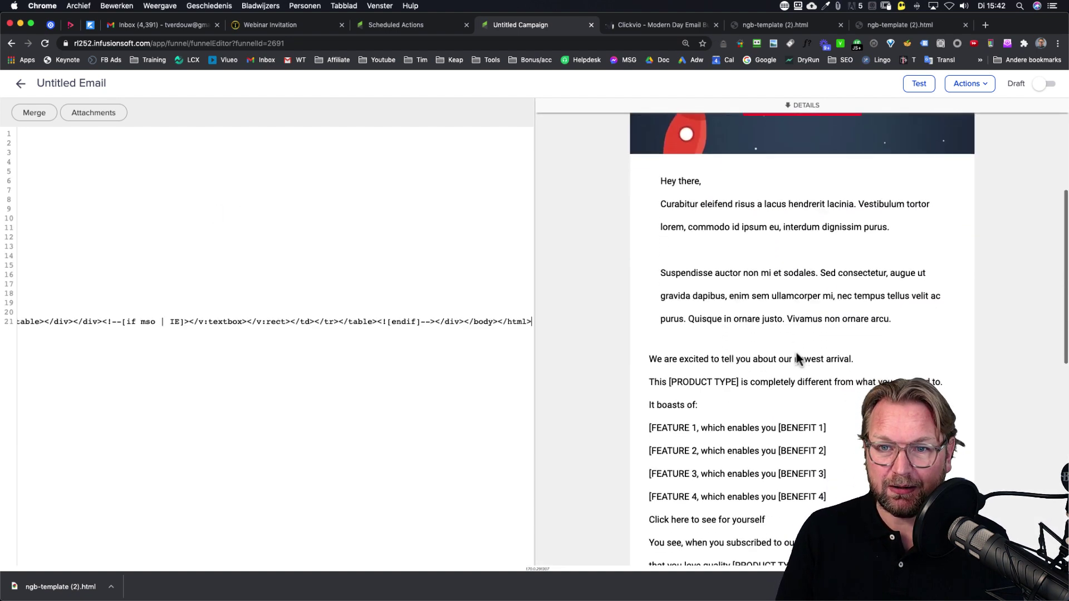
scroll(795, 352, down, 3)
scroll(796, 351, down, 2)
scroll(796, 352, down, 2)
scroll(796, 355, down, 1)
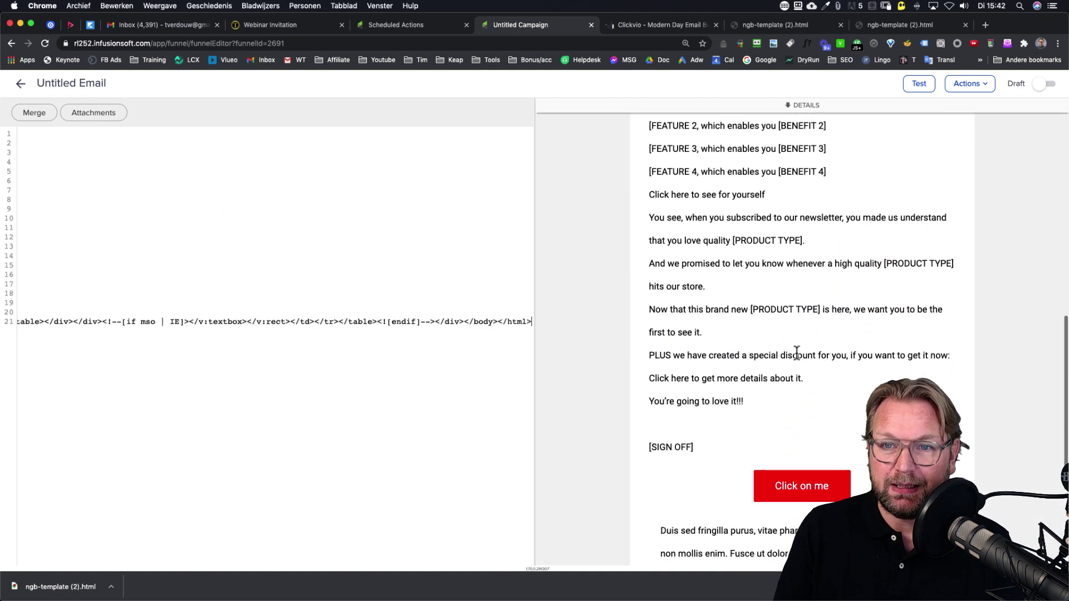
scroll(796, 355, up, 2)
scroll(796, 355, up, 3)
scroll(796, 352, up, 4)
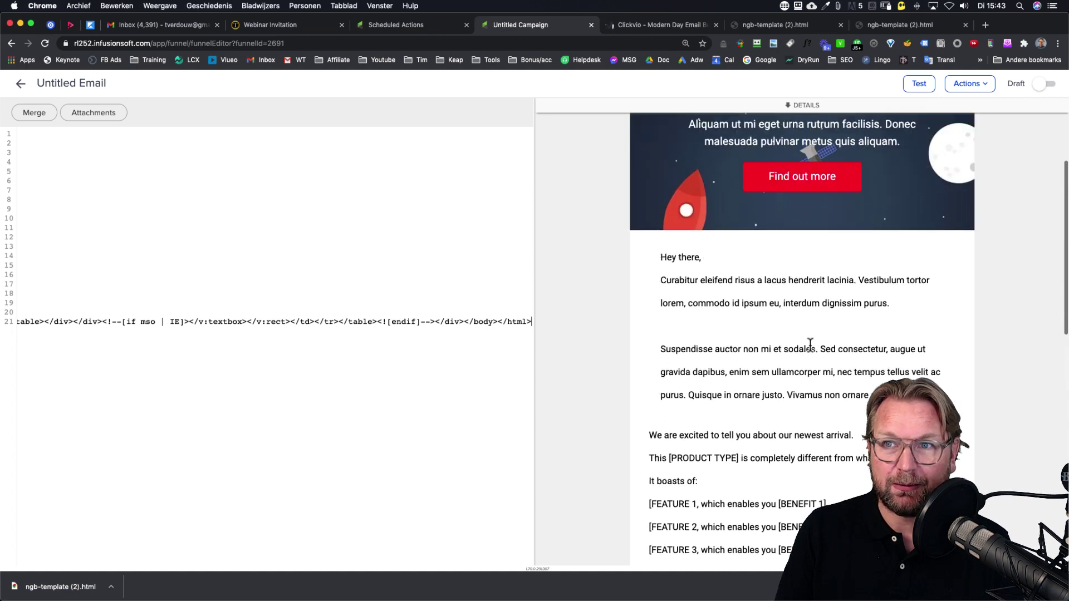
scroll(796, 334, up, 3)
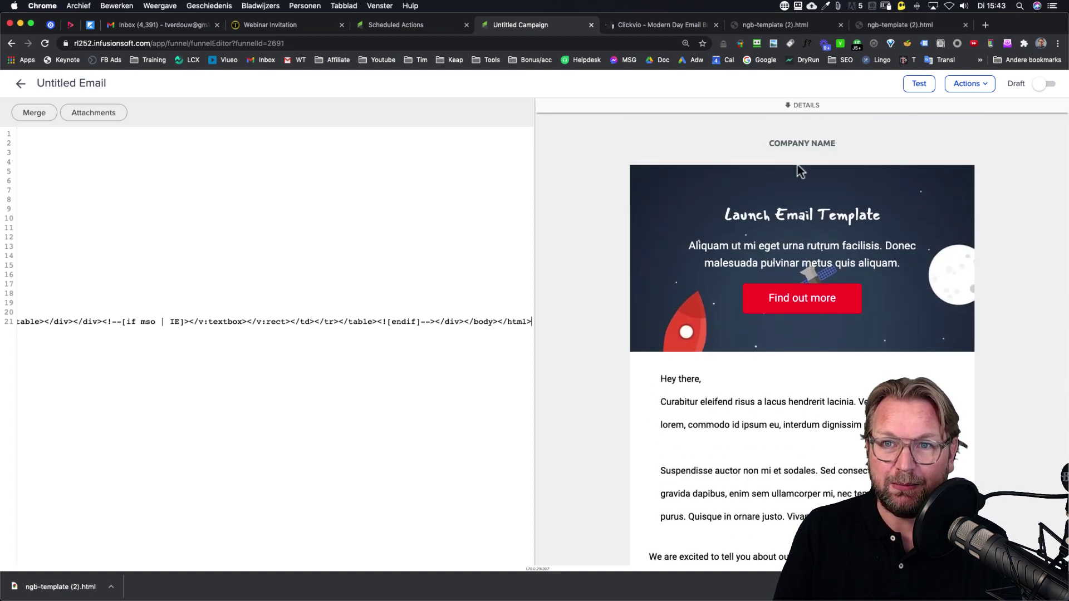
Check the email's sender and subject details, then go back to the sequence canvas.
click(807, 105)
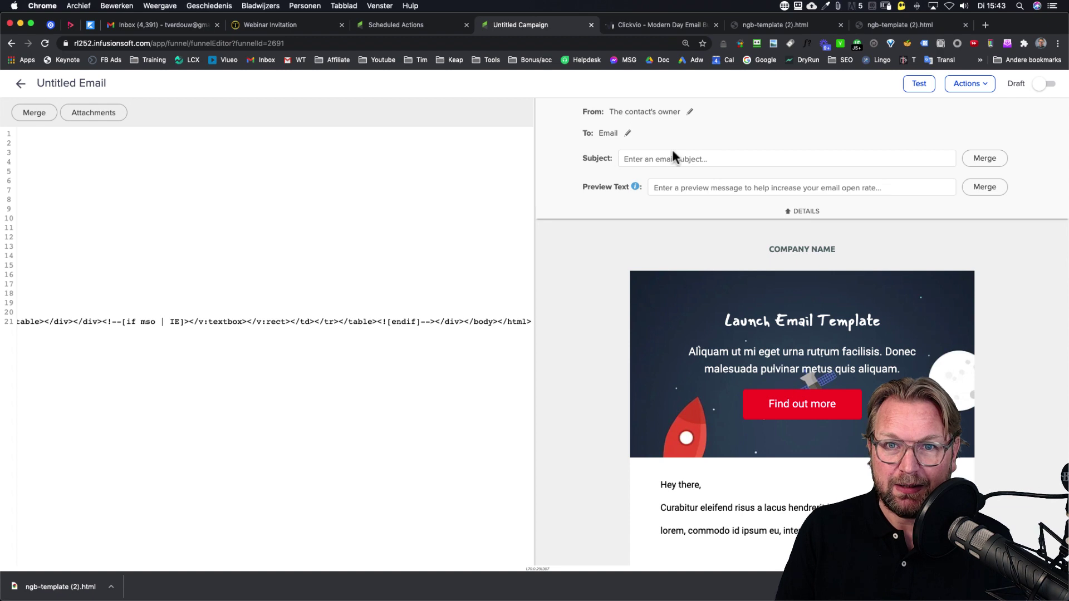
click(803, 211)
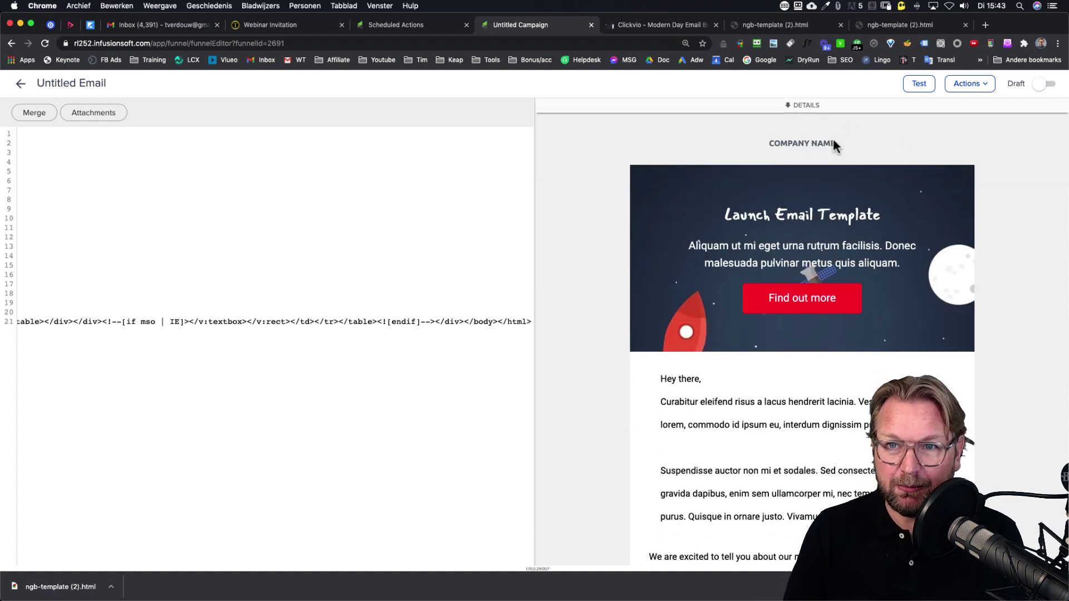
scroll(836, 267, down, 3)
scroll(837, 275, down, 4)
scroll(811, 295, down, 3)
scroll(811, 295, down, 2)
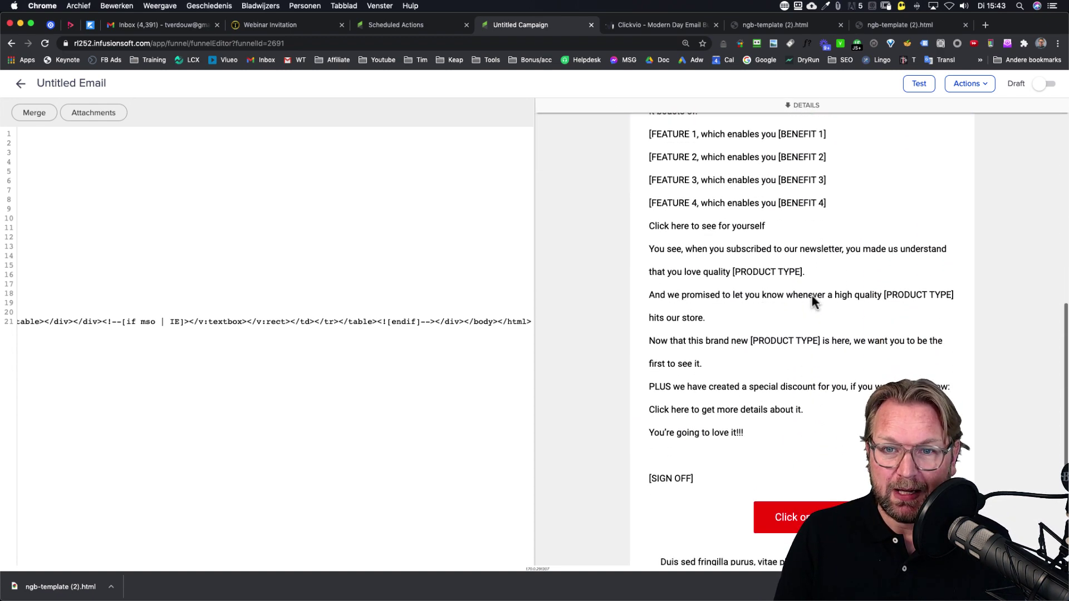
scroll(811, 294, down, 2)
scroll(815, 302, down, 2)
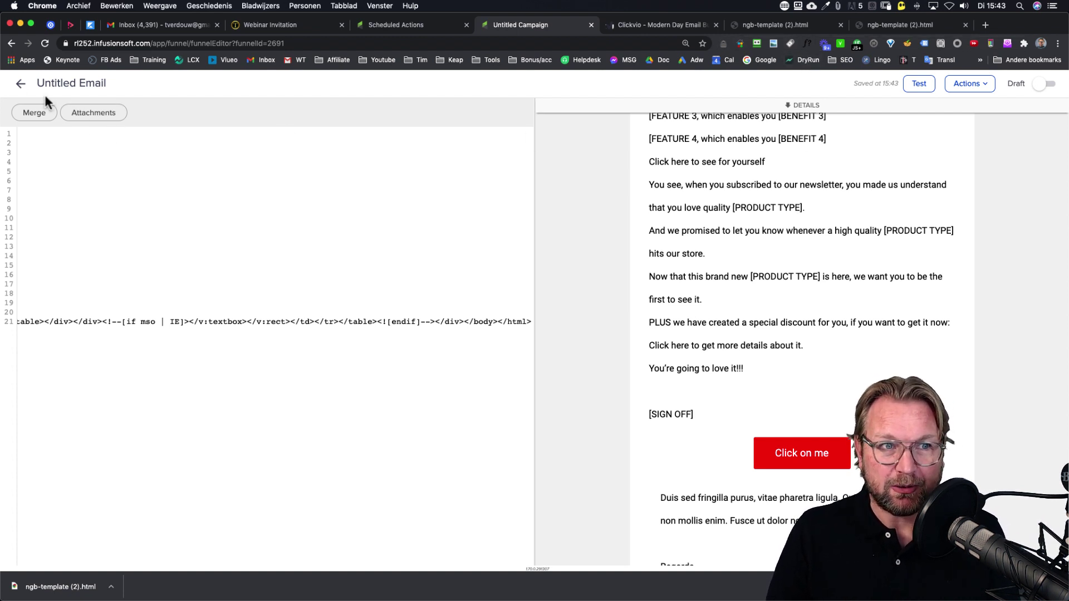
click(21, 83)
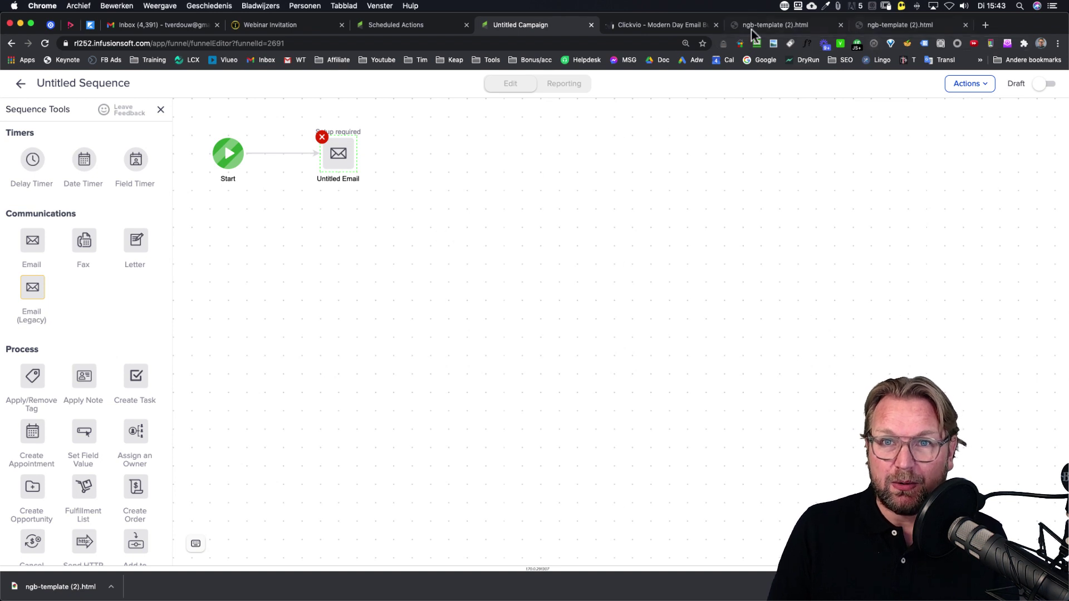
Switch back to ClickVio and open My Emails, now listing Demo email.
click(660, 25)
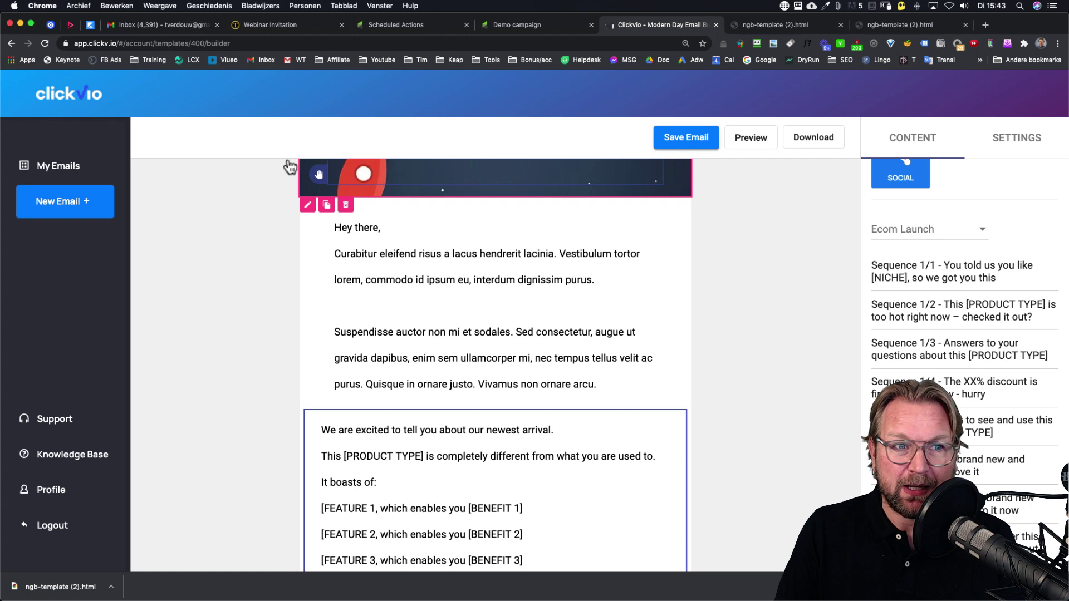
click(52, 165)
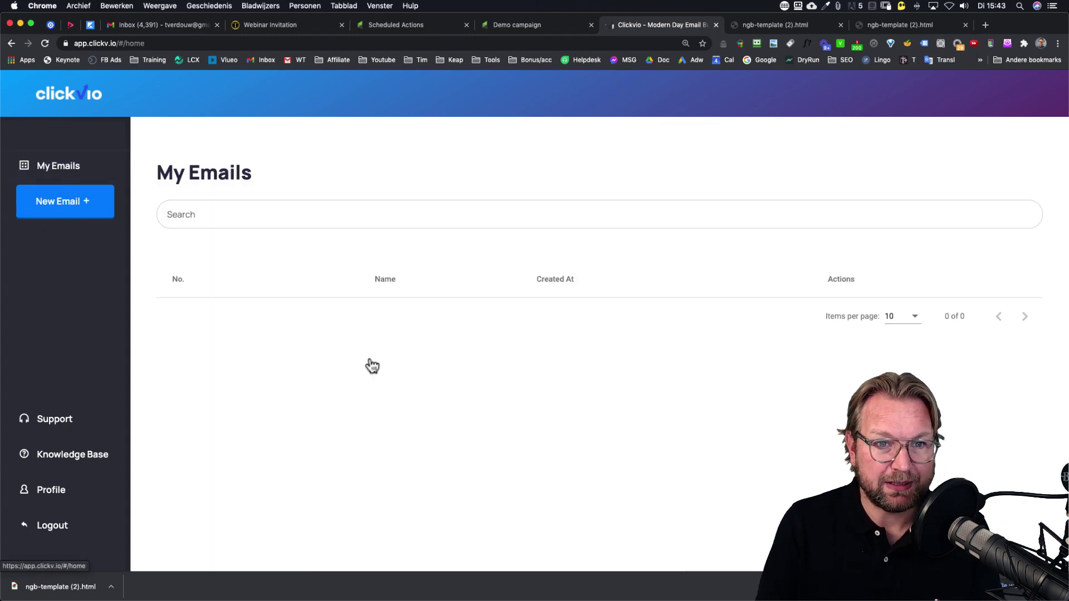
scroll(431, 356, down, 2)
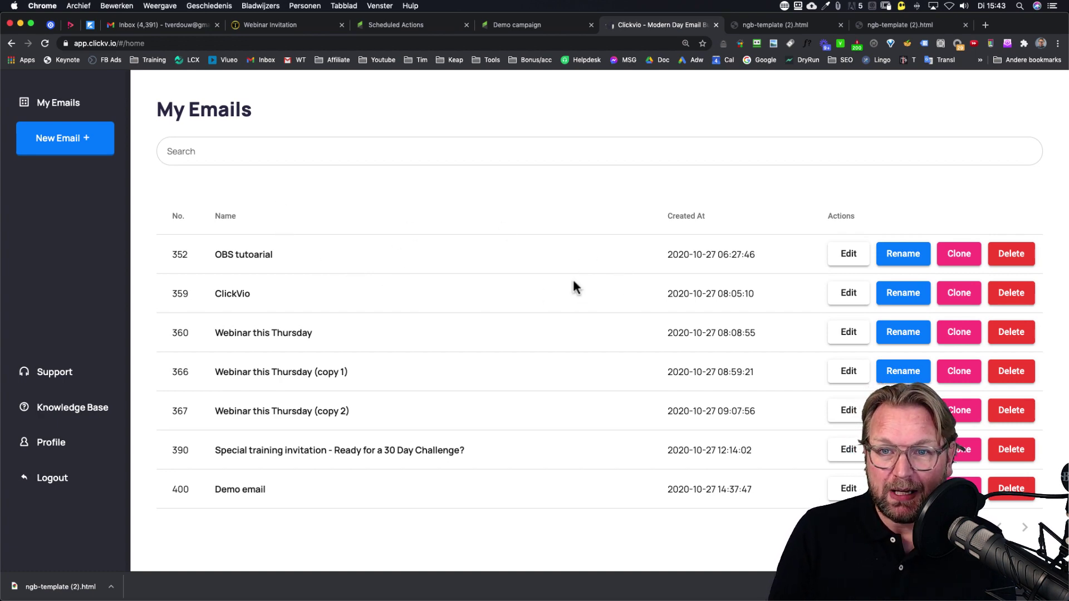
scroll(573, 278, up, 1)
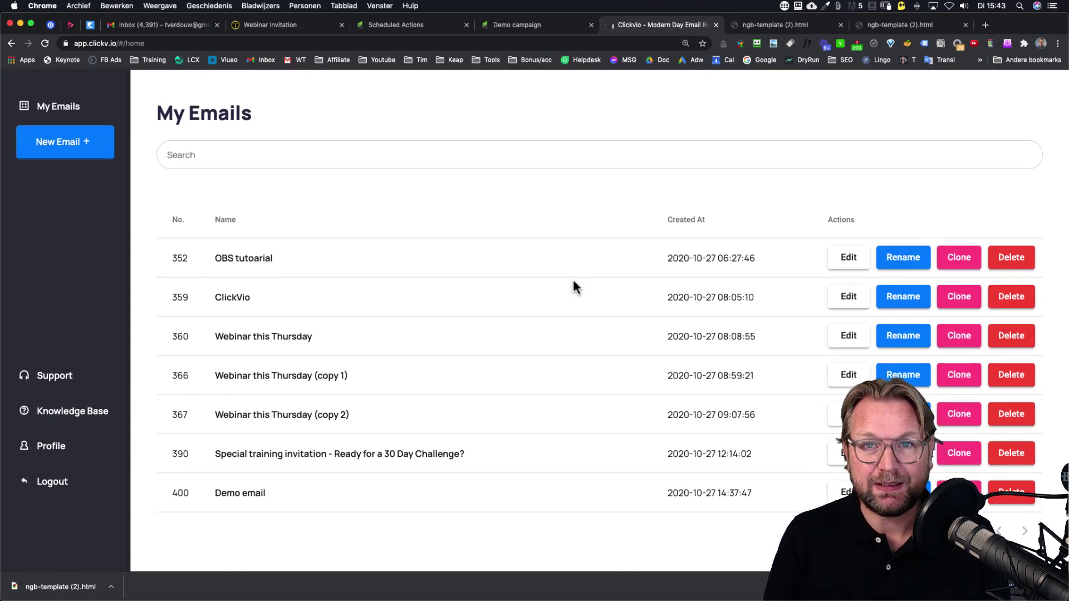